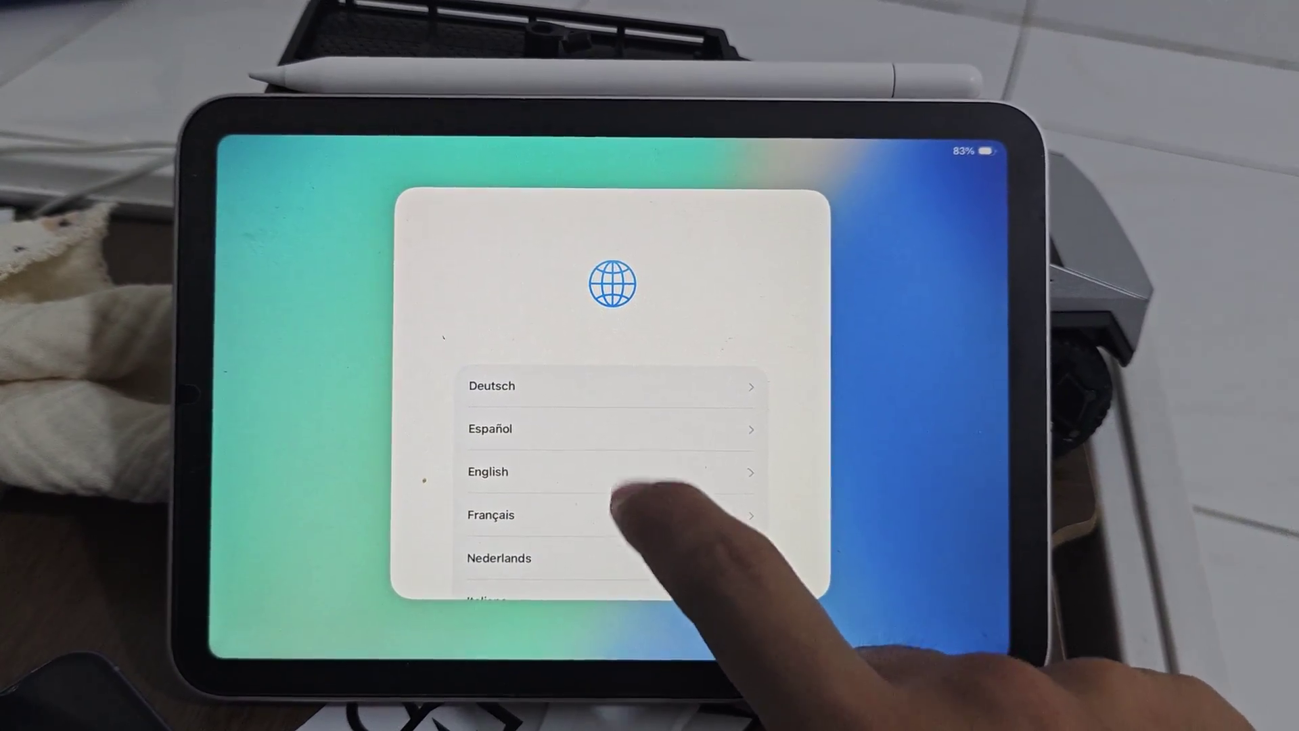
Choose English as the device language and United States as the region.
left_click(625, 473)
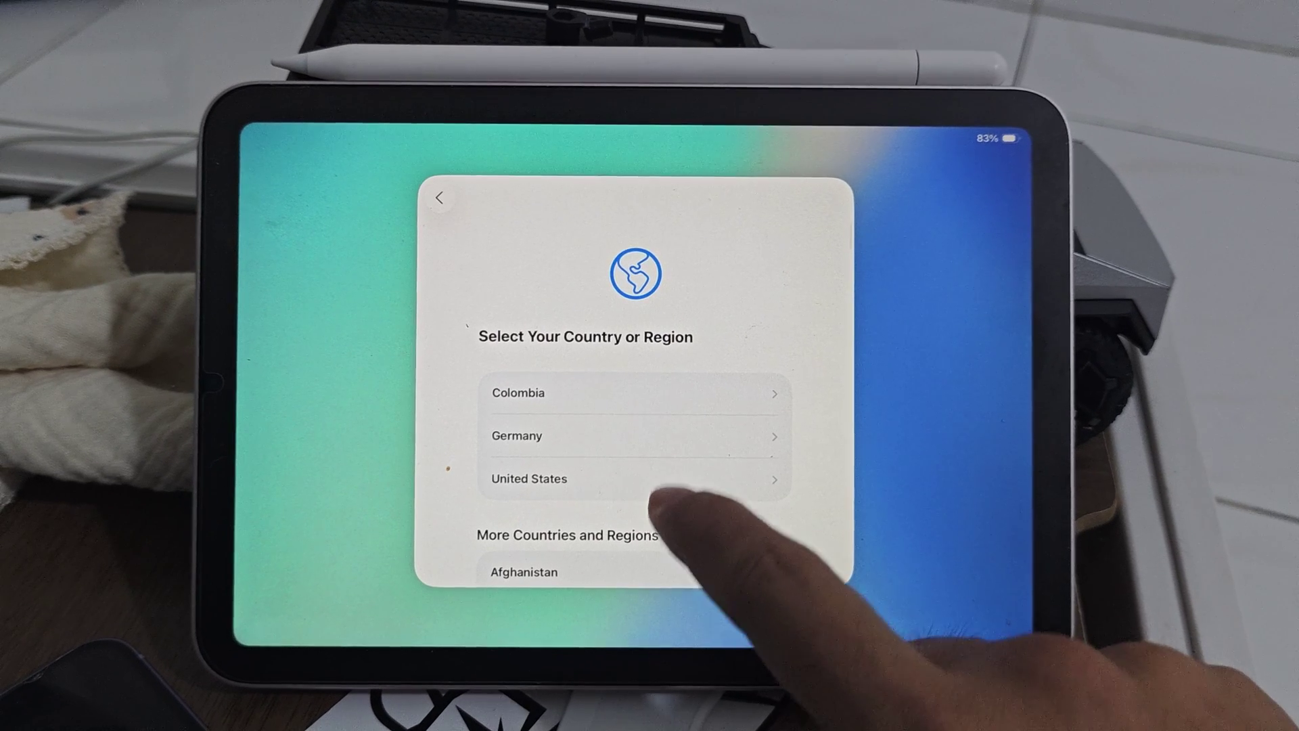
scroll(660, 498, "down", 3)
left_click(691, 336)
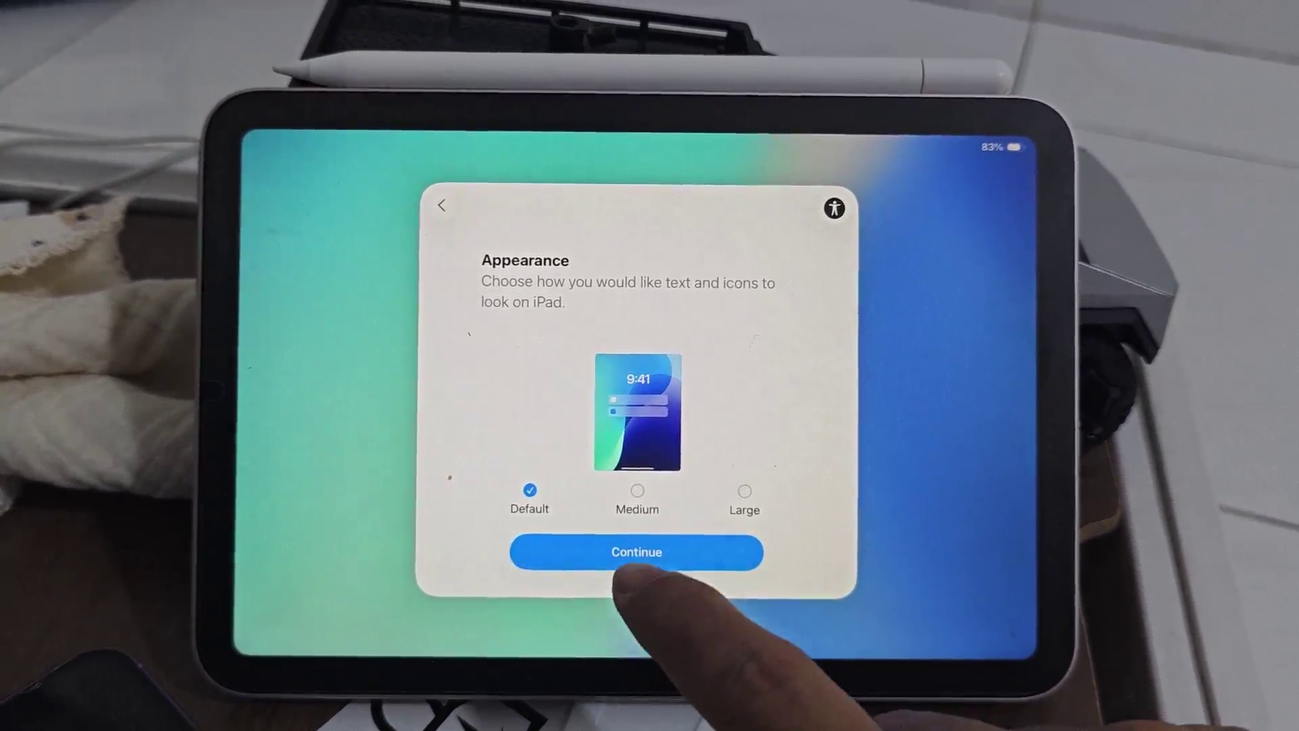
Keep Default appearance, skip another-device setup, and join the Deep blue BKK1 Up Wi-Fi network.
left_click(659, 559)
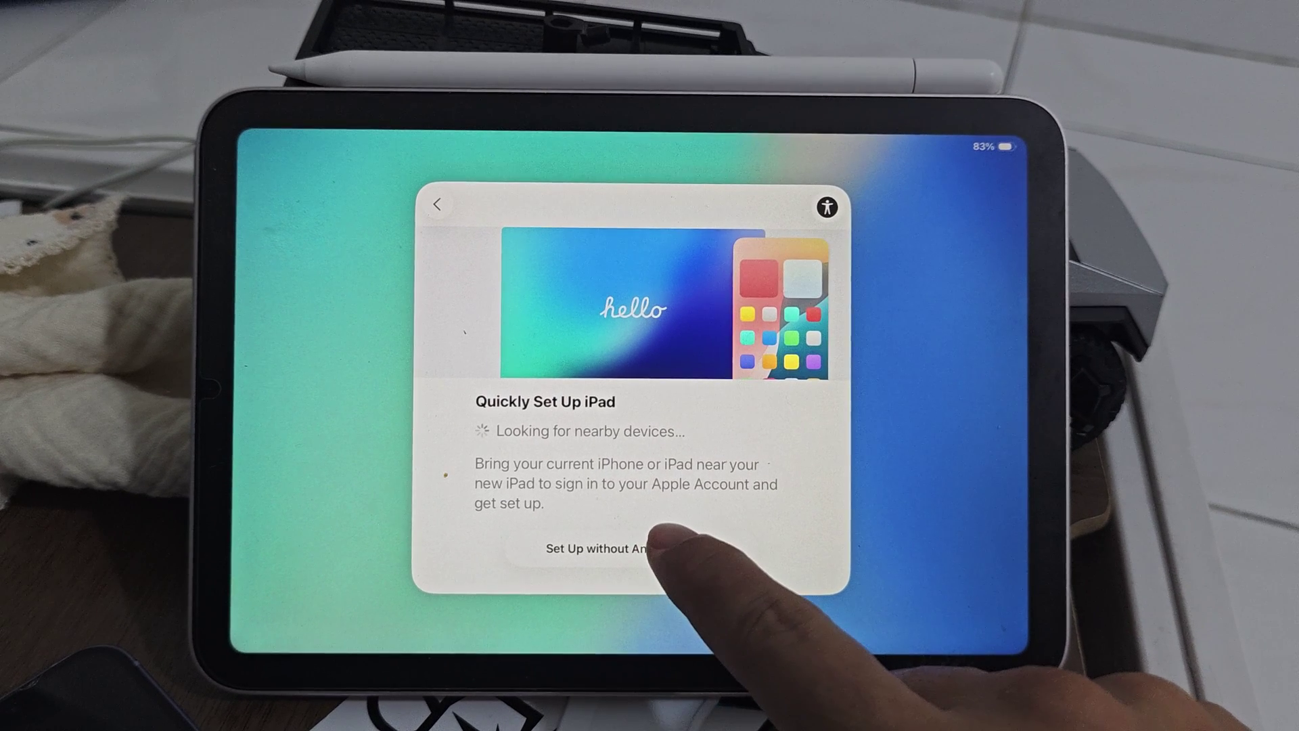
left_click(609, 548)
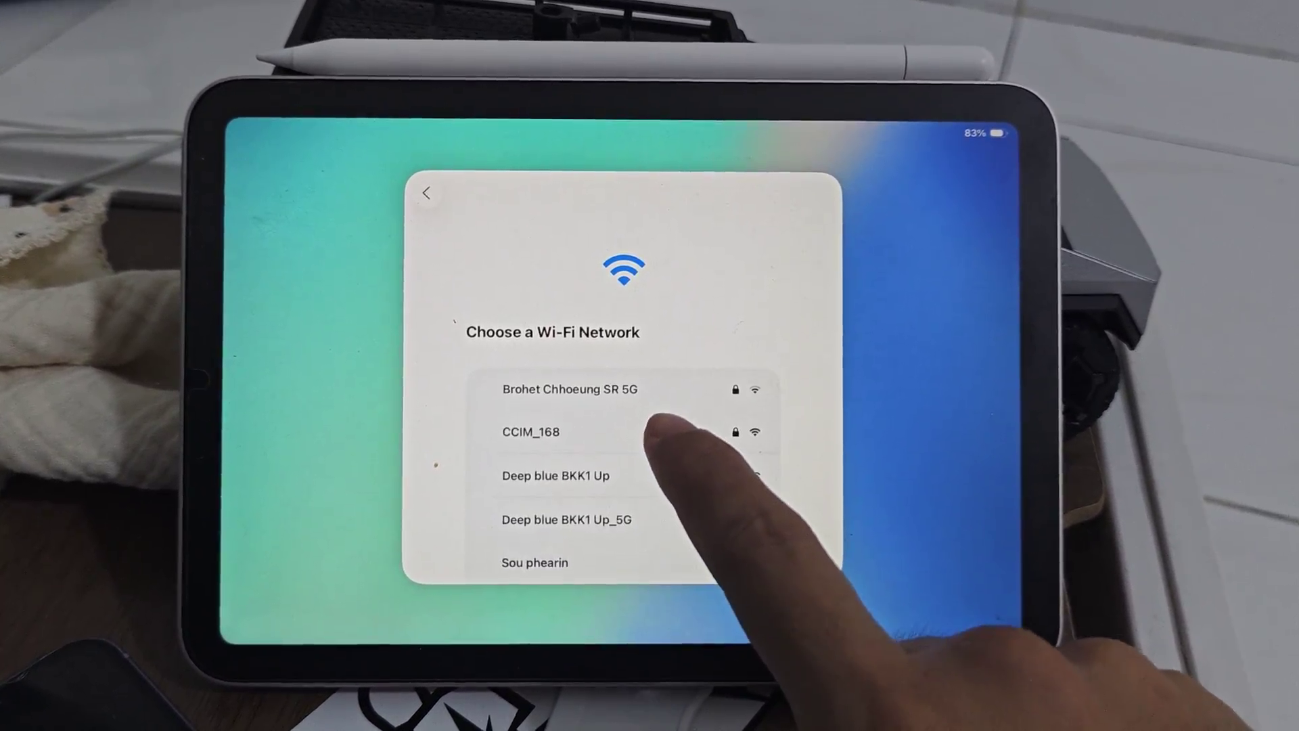
left_click_drag(671, 406, 711, 342)
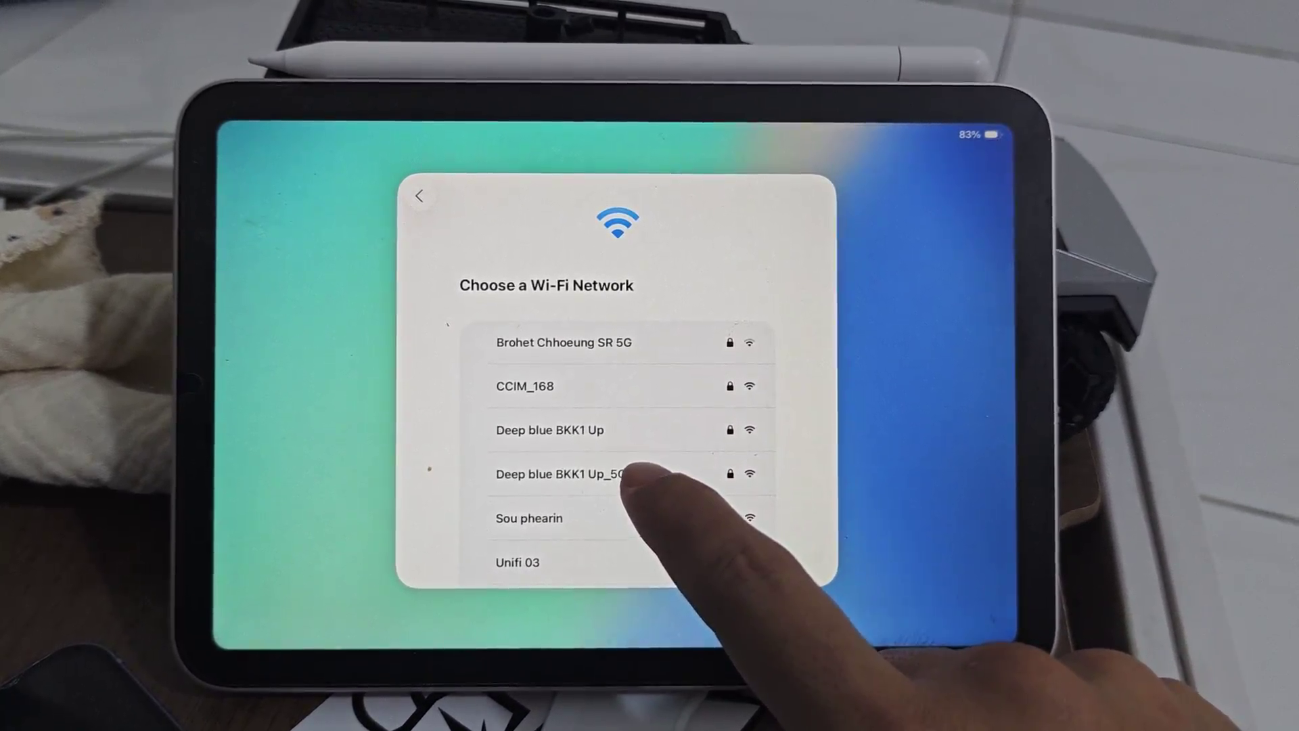
left_click(609, 398)
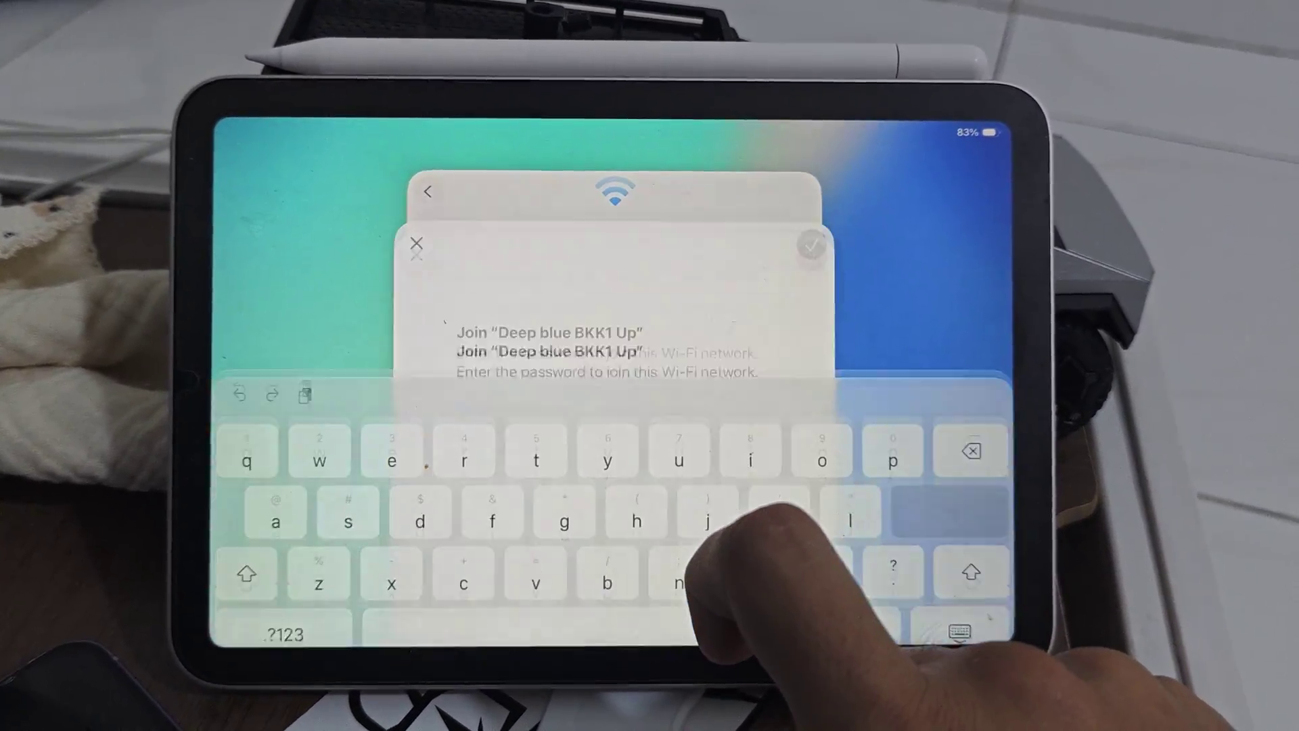
type("**************")
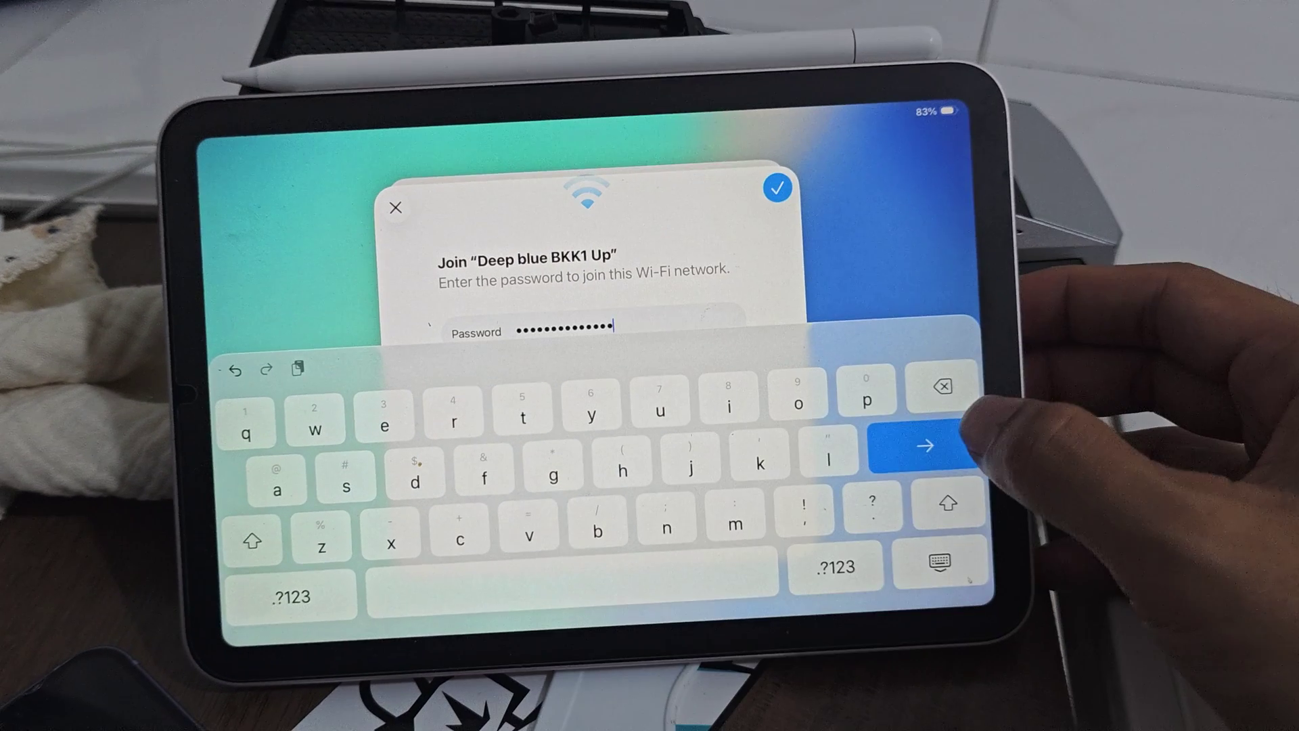
left_click(939, 447)
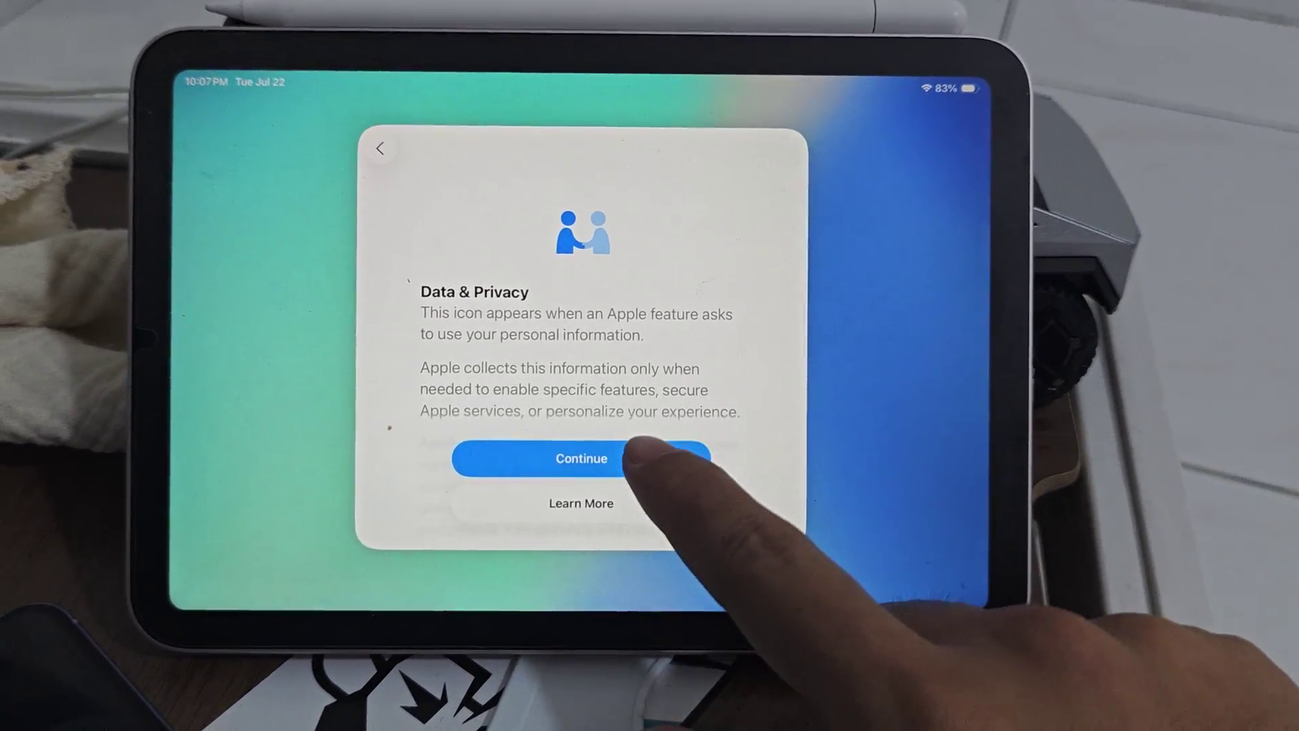
Accept the Data & Privacy notice, returning to it once and accepting again.
left_click(639, 458)
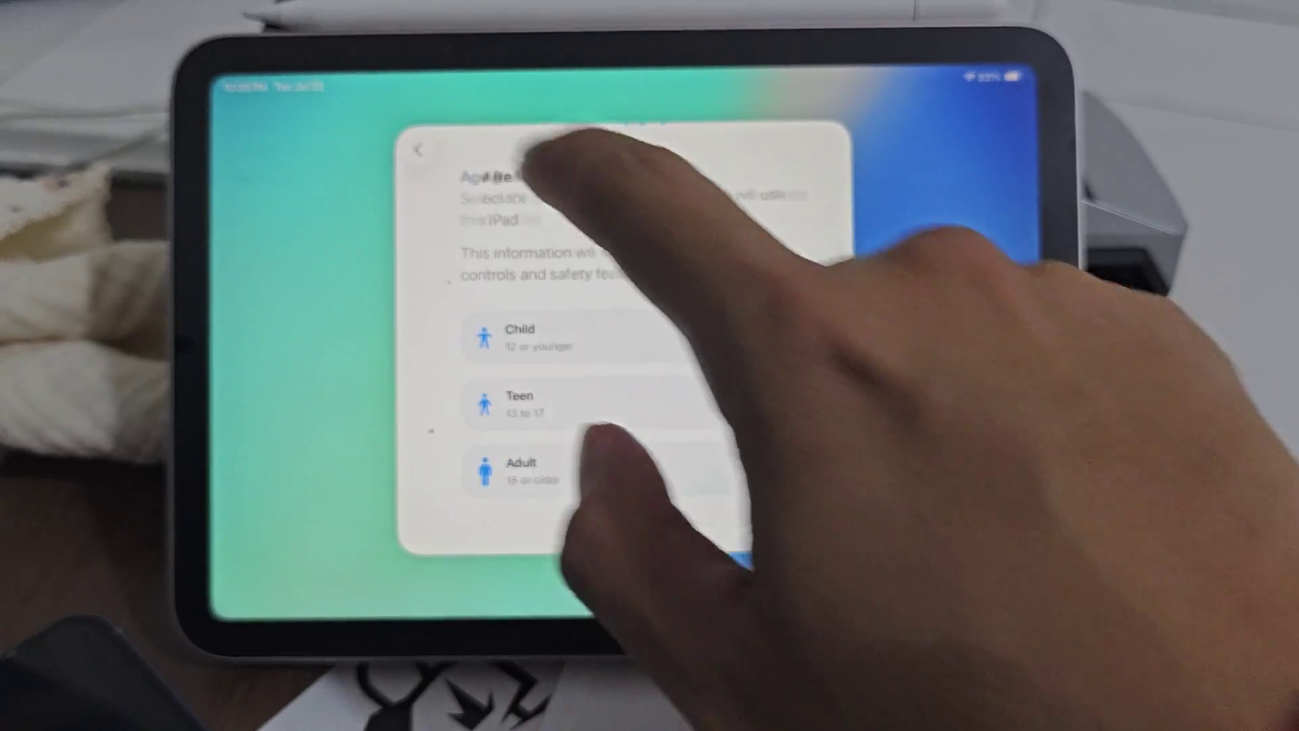
left_click(625, 497)
scroll(645, 340, "down", 3)
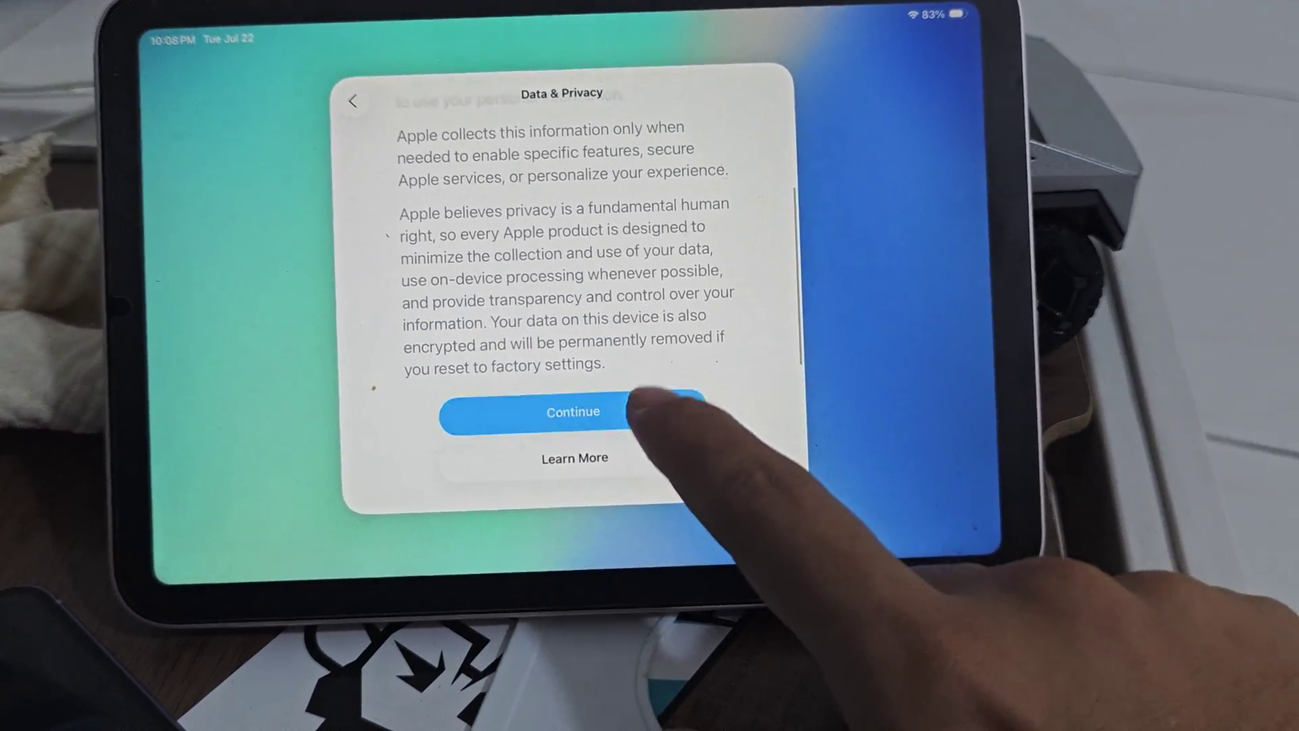
left_click(639, 411)
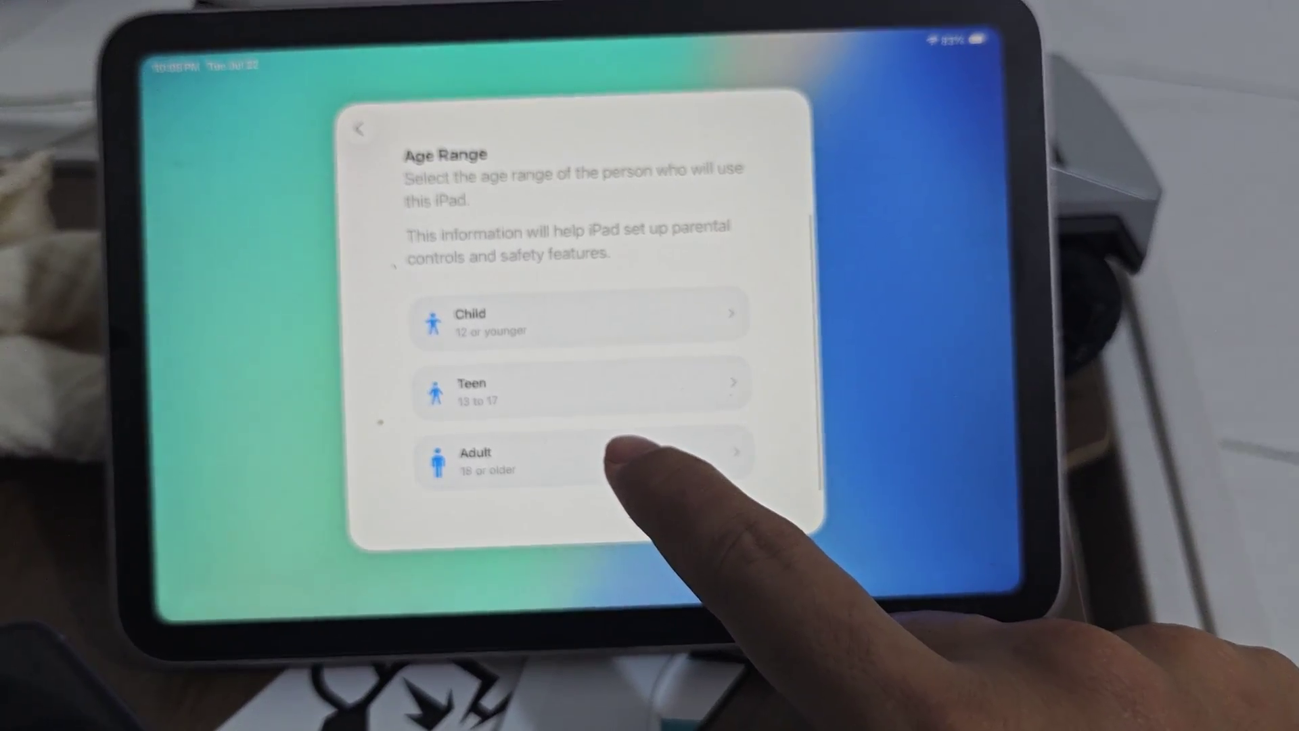
Mark the user as an Adult and skip Touch ID setup.
left_click(624, 452)
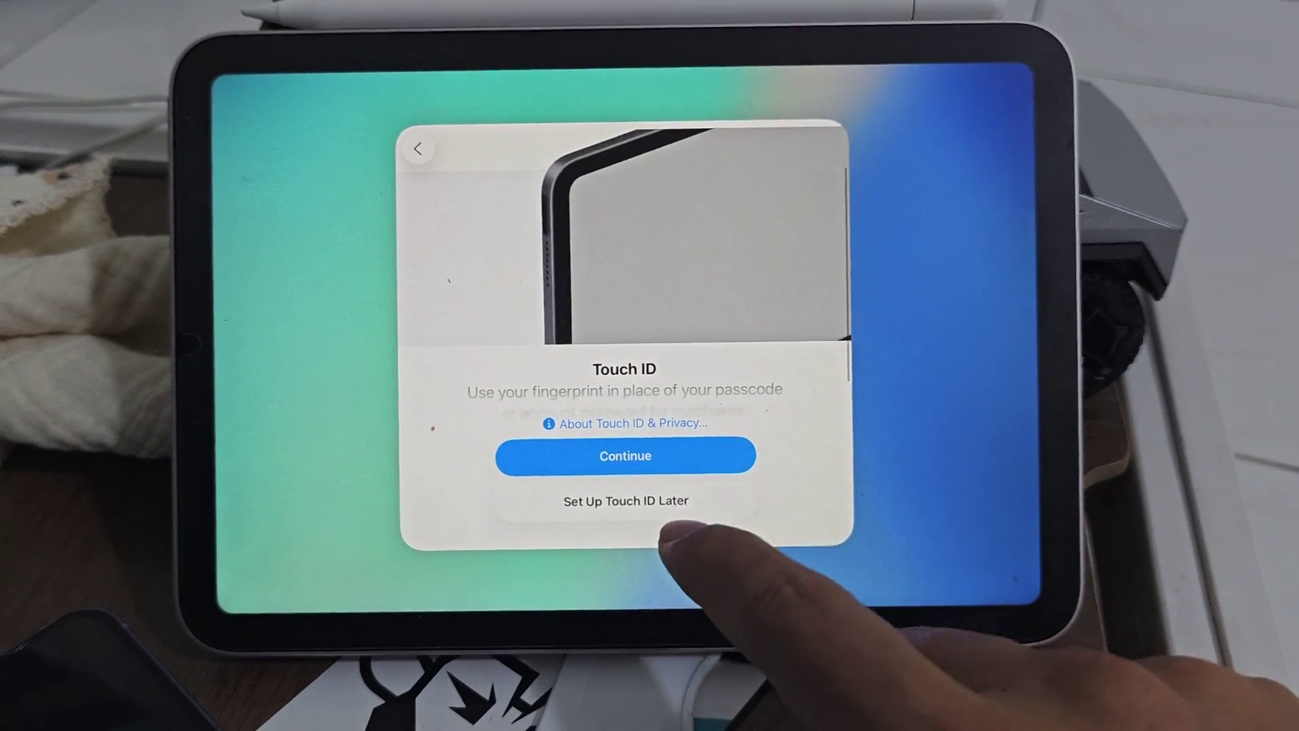
left_click(629, 501)
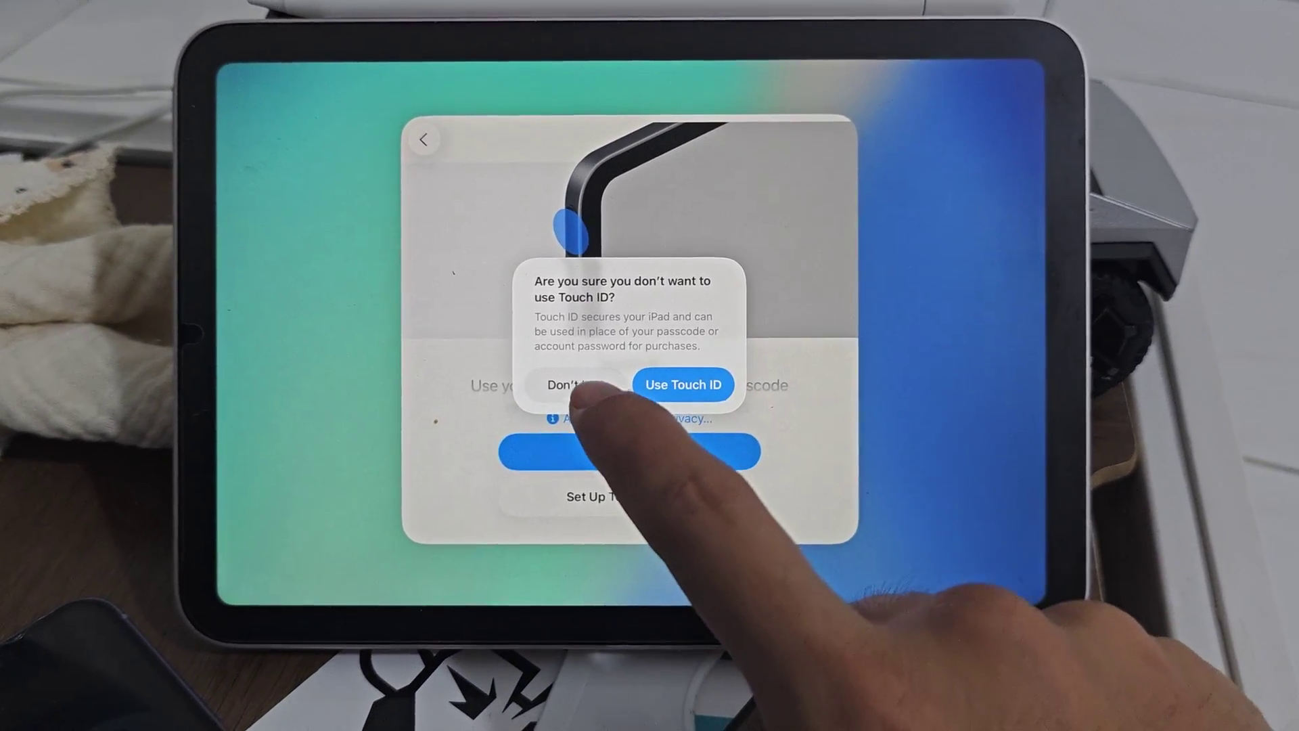
left_click(573, 386)
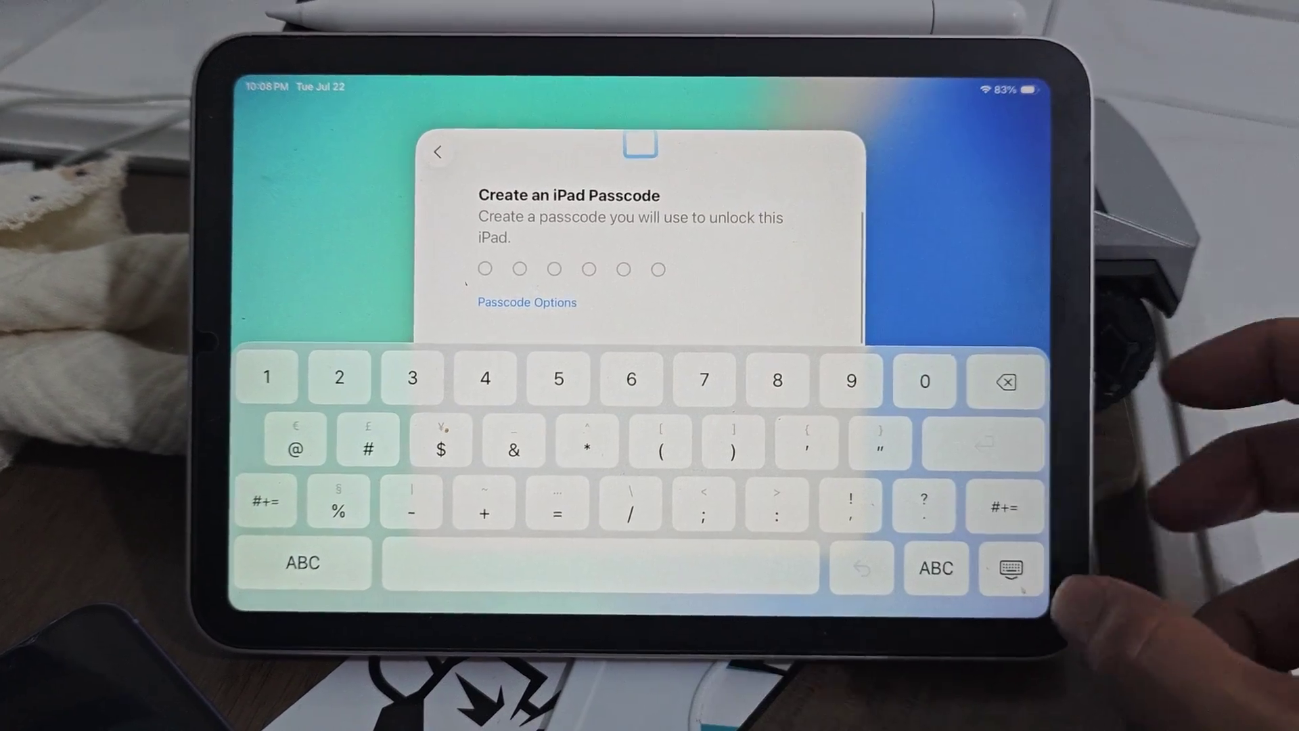
Skip creating a passcode and confirm continuing without one.
left_click(1015, 563)
left_click(528, 404)
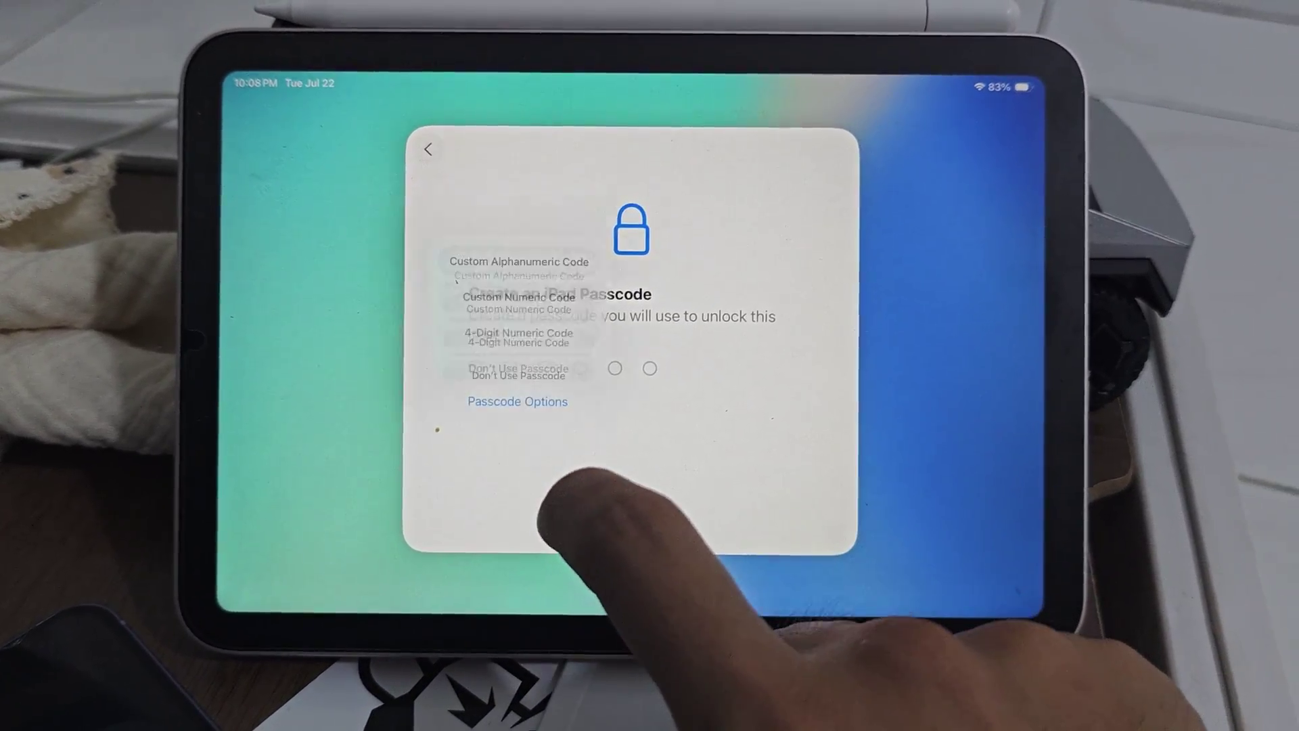
left_click(609, 427)
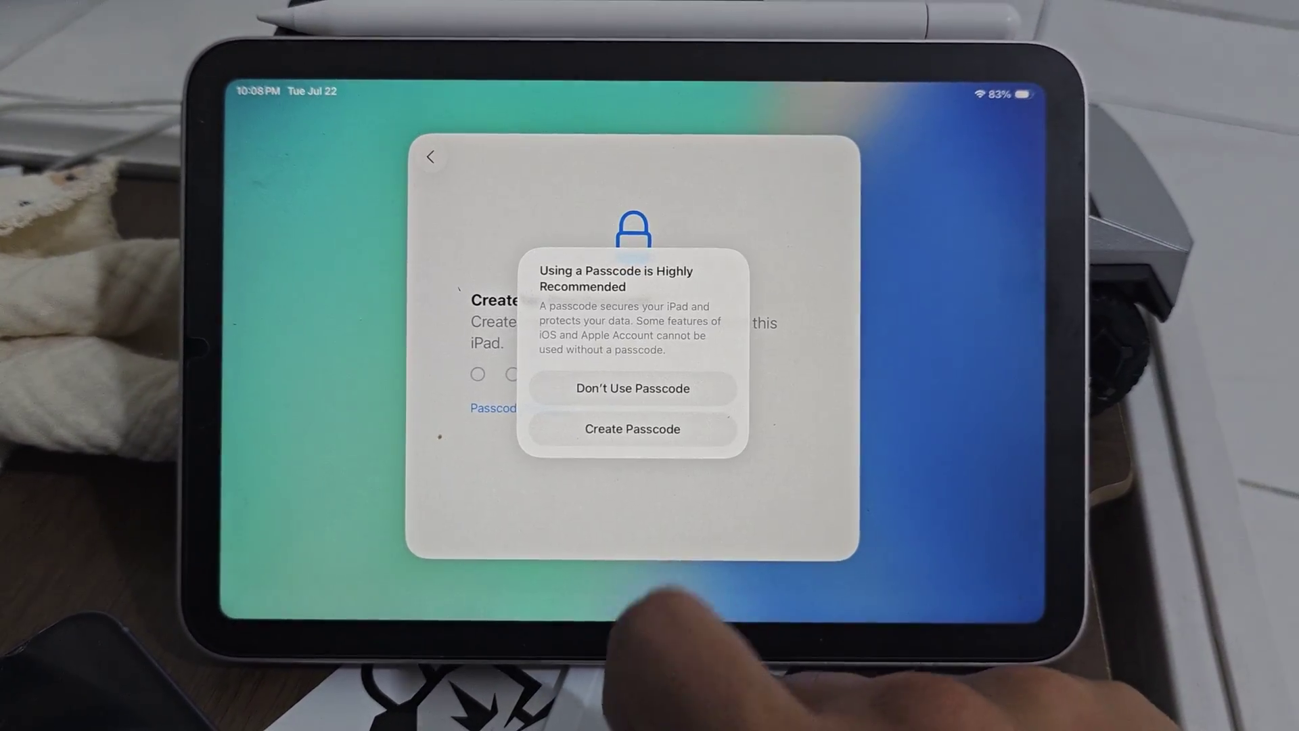
left_click(628, 429)
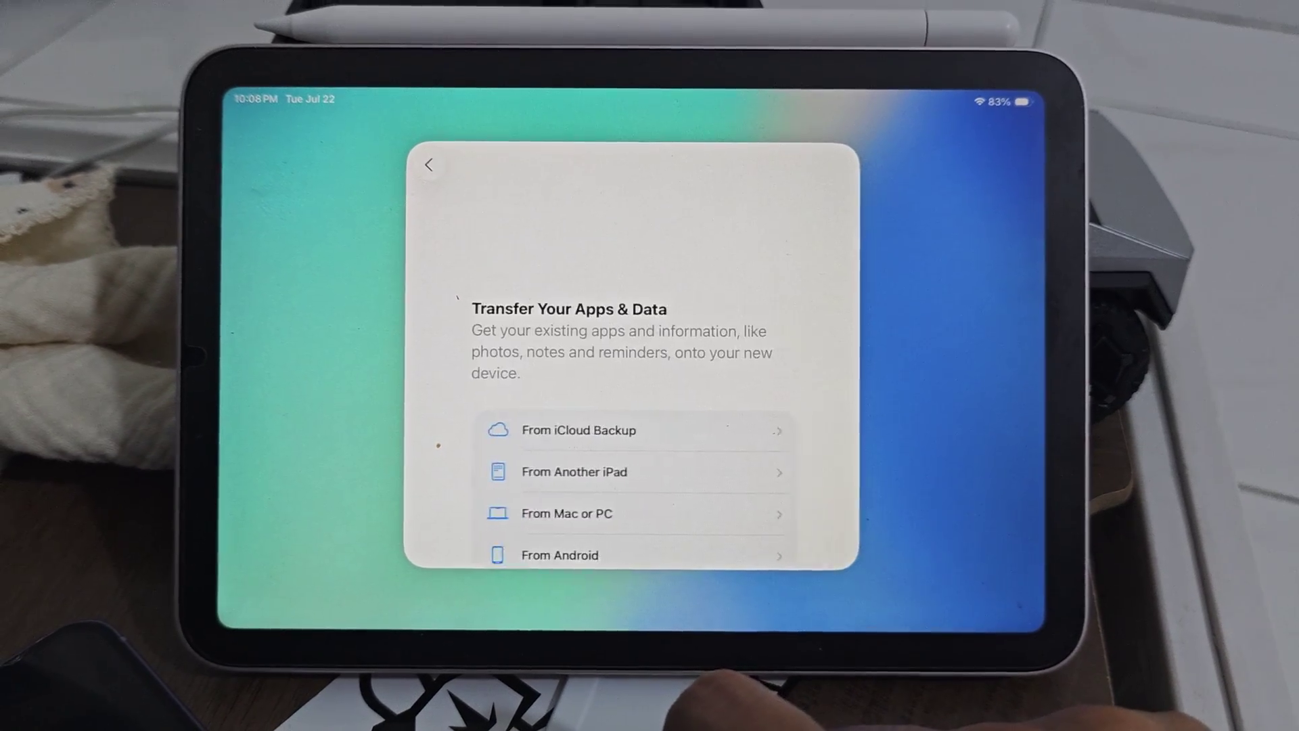
scroll(642, 469, "down", 2)
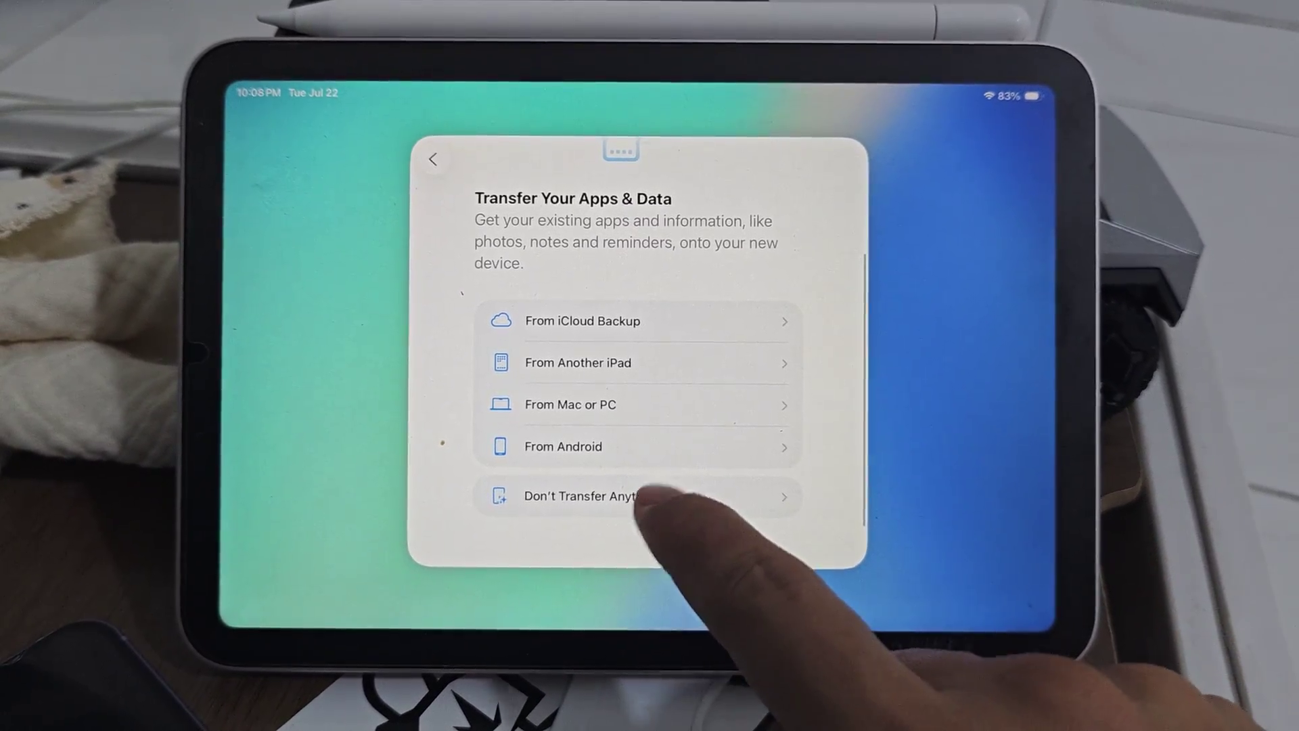
scroll(670, 383, "down", 3)
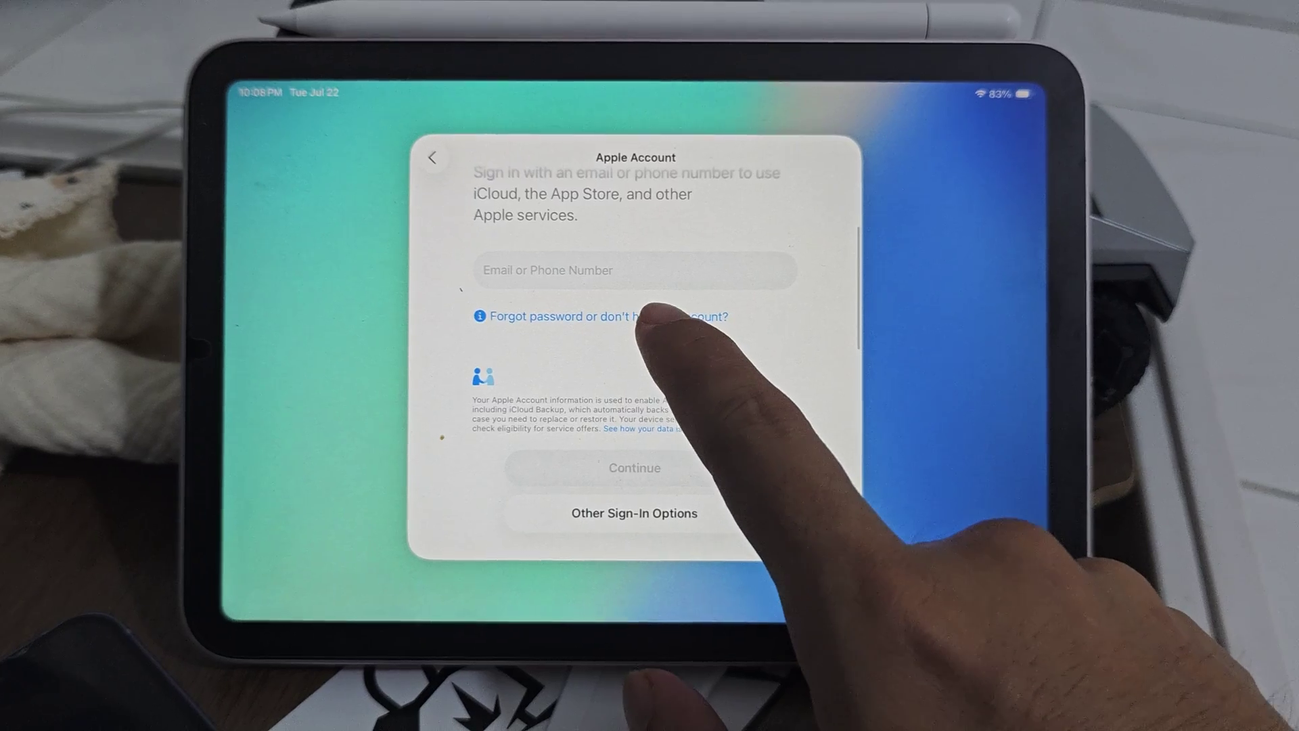
Defer the Apple Account to Settings and agree to the Terms and Conditions.
left_click(650, 316)
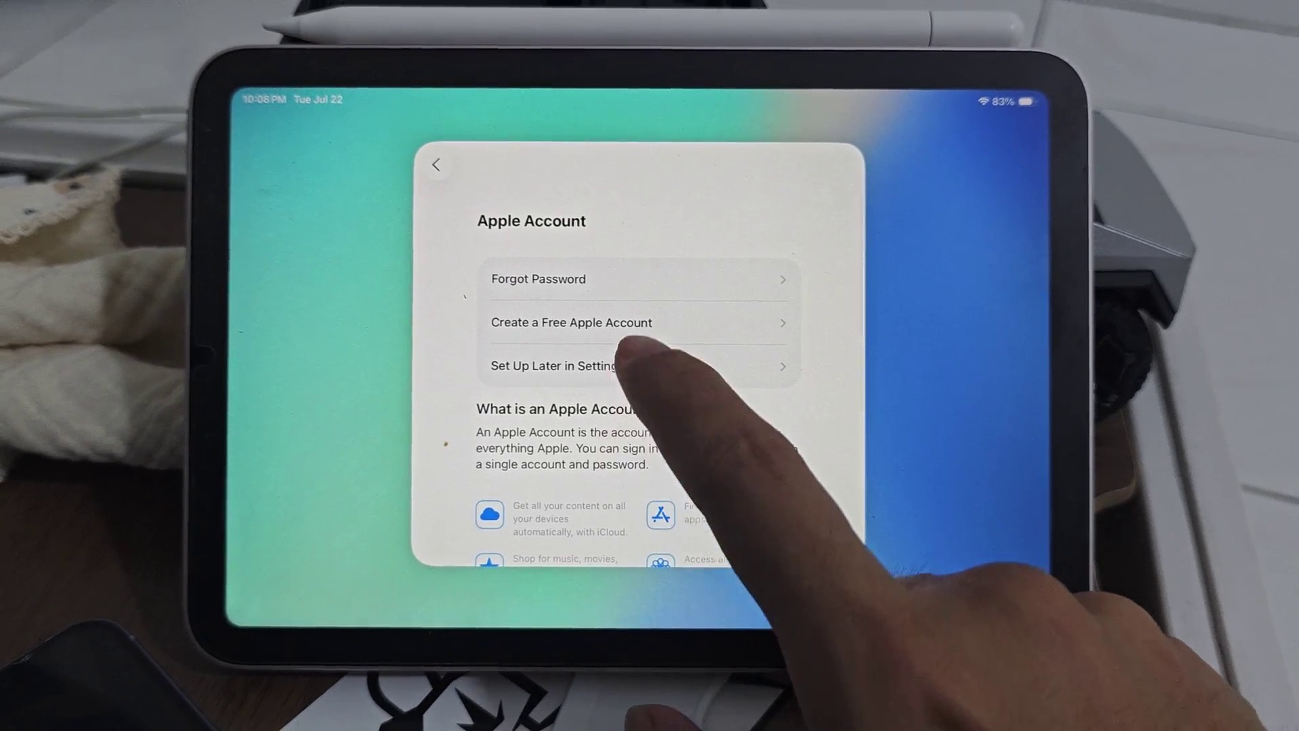
left_click(609, 366)
left_click(671, 388)
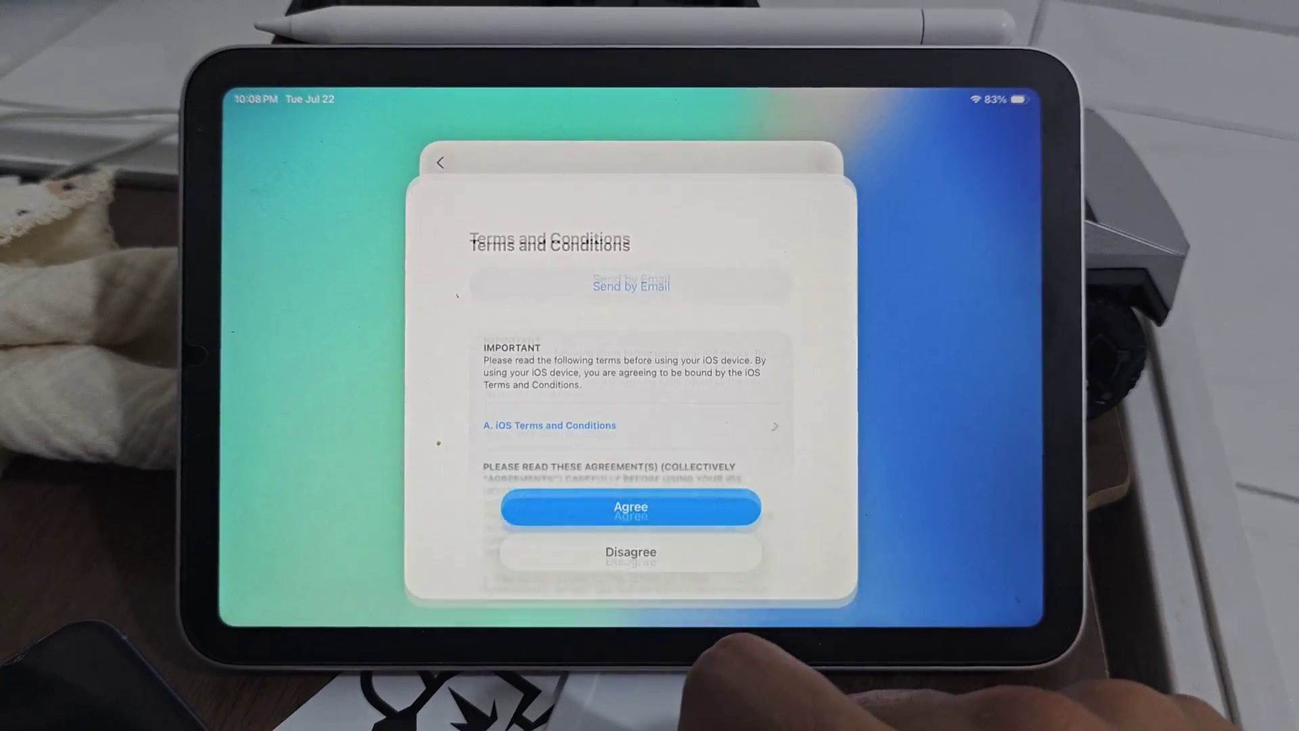
left_click(677, 470)
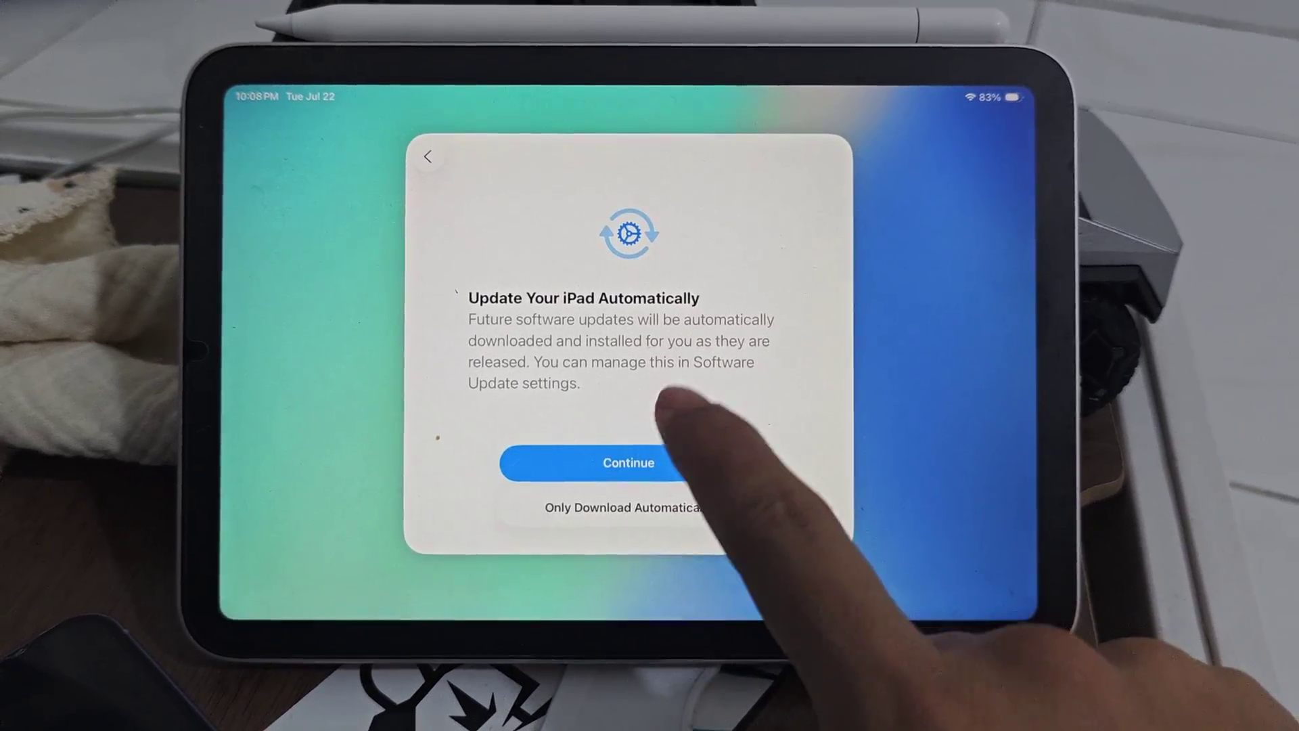
Accept automatic updates, defer Location Services and Screen Time, and decline app-developer analytics sharing.
left_click(660, 467)
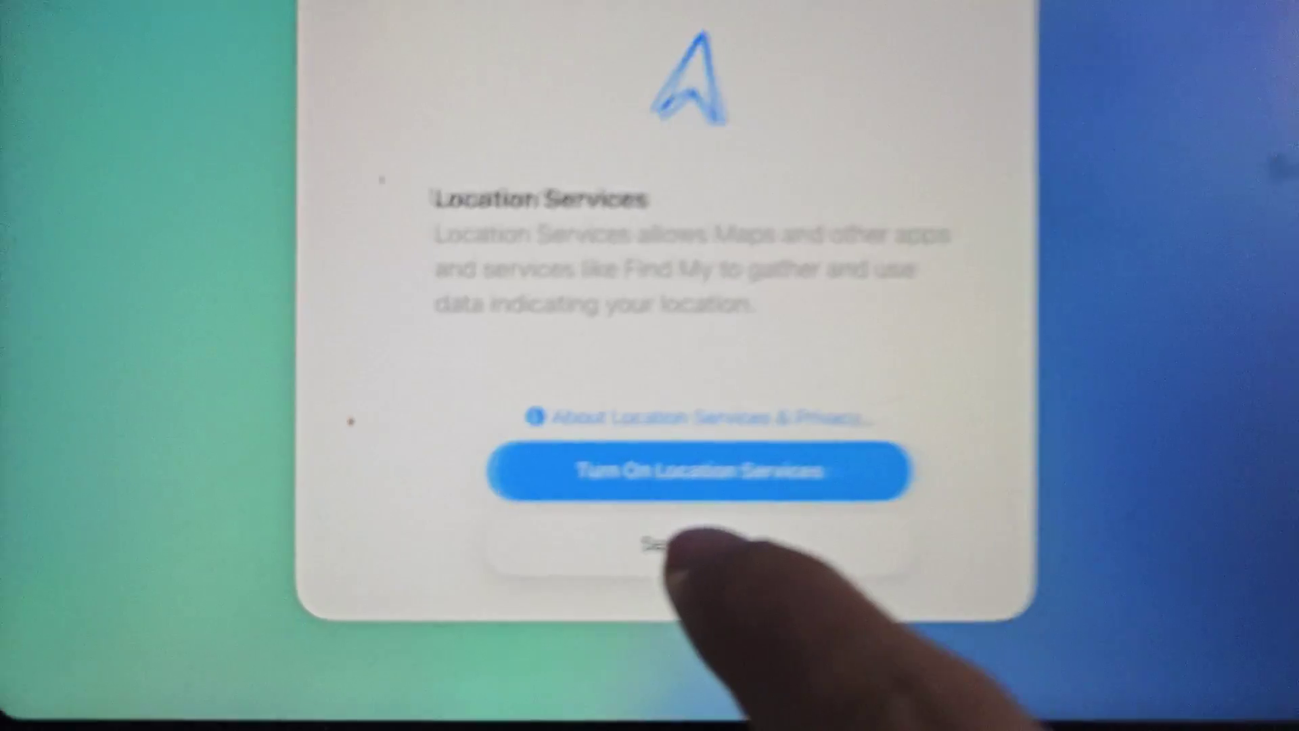
left_click(711, 439)
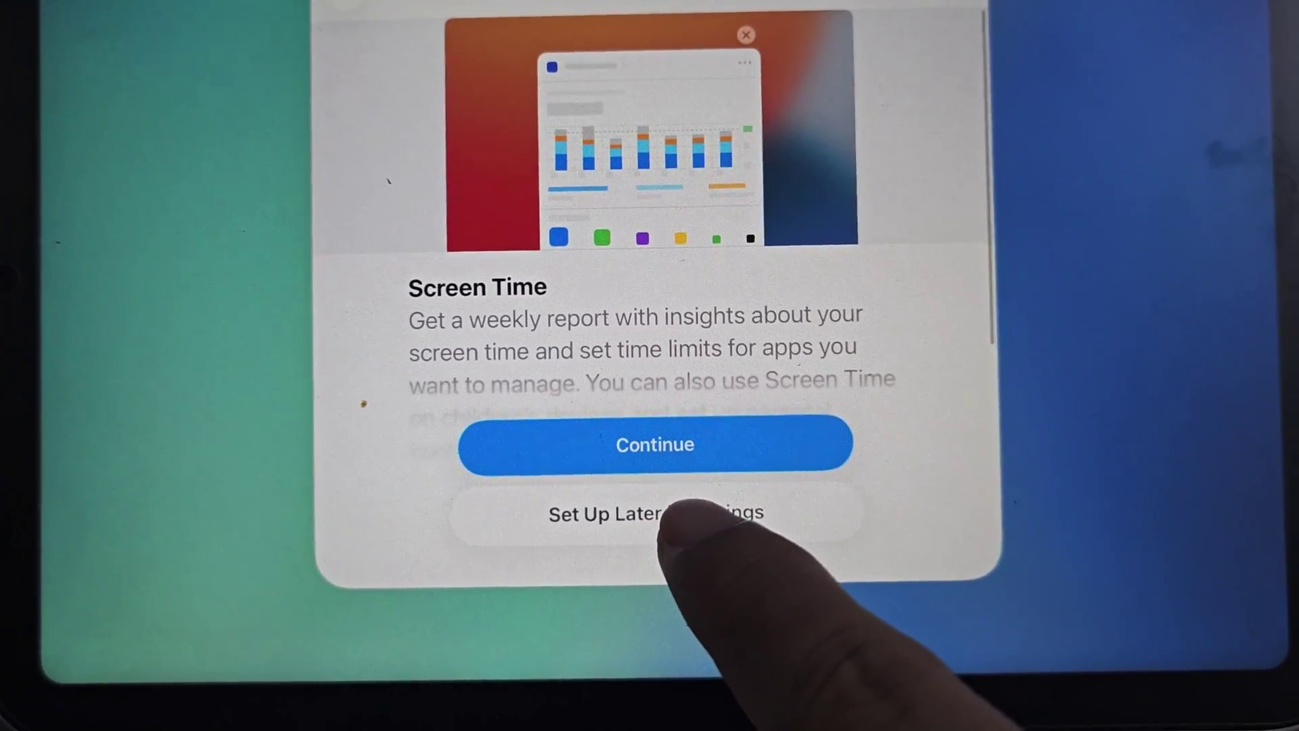
left_click(675, 513)
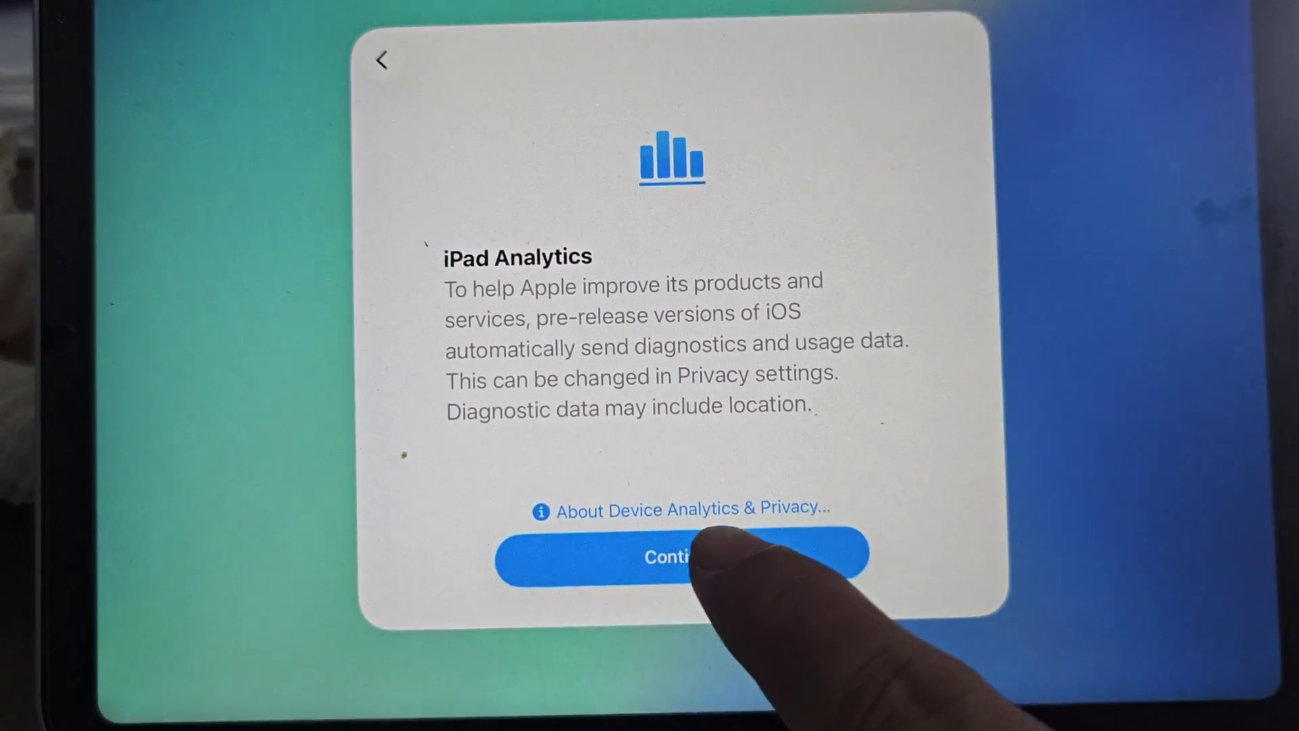
left_click(670, 521)
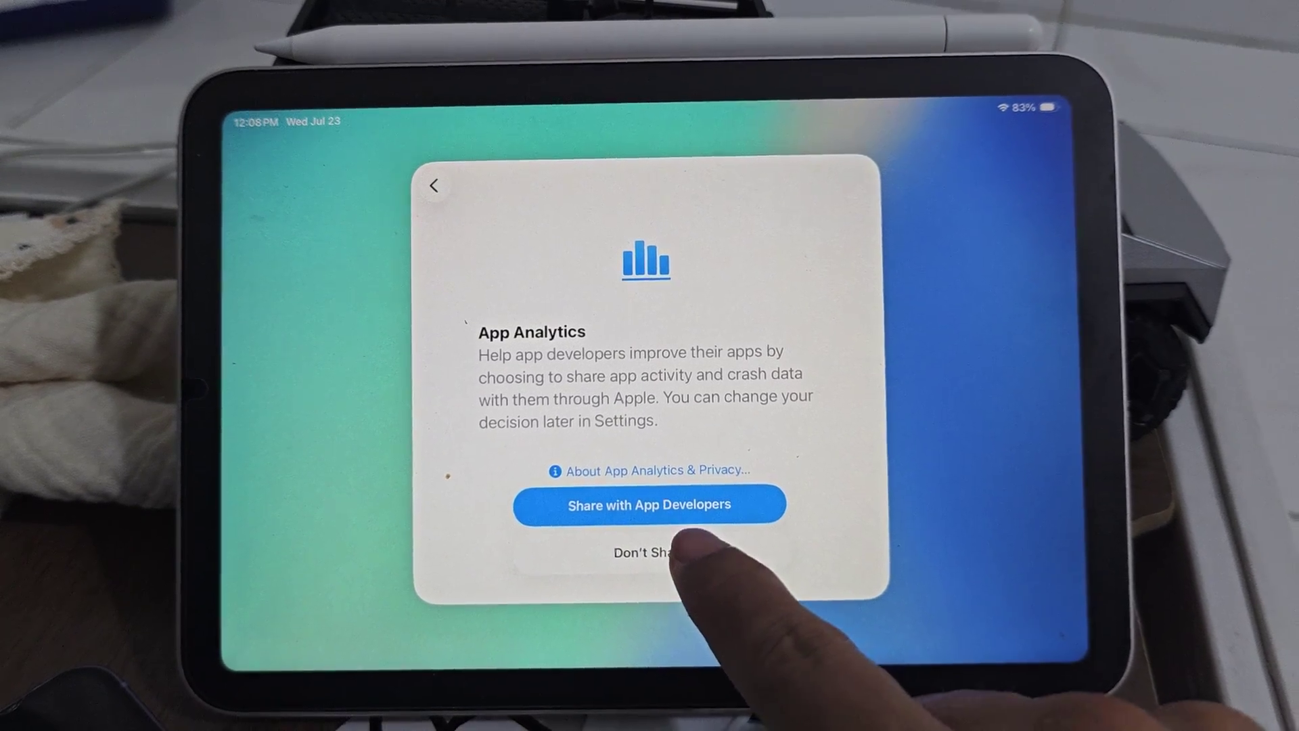
left_click(650, 554)
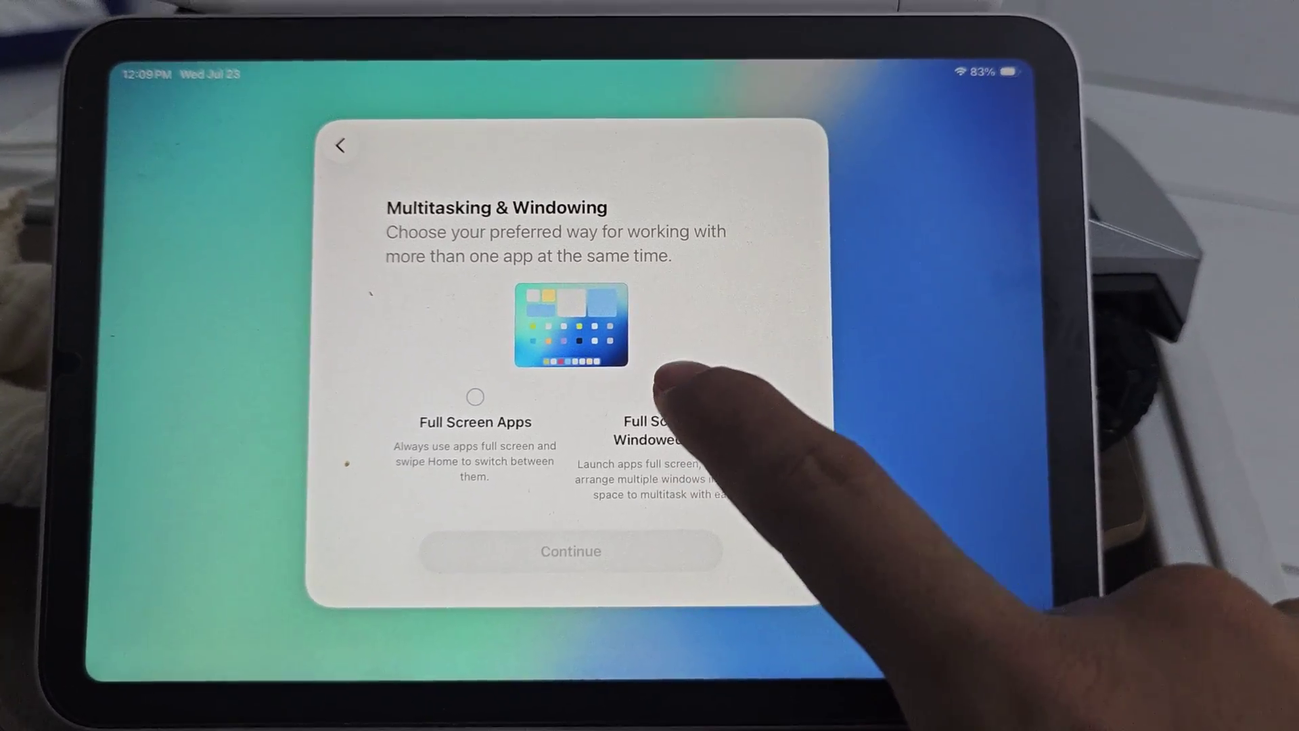
Choose Full Screen & Windowed Apps multitasking and continue to the welcome screen.
left_click(753, 407)
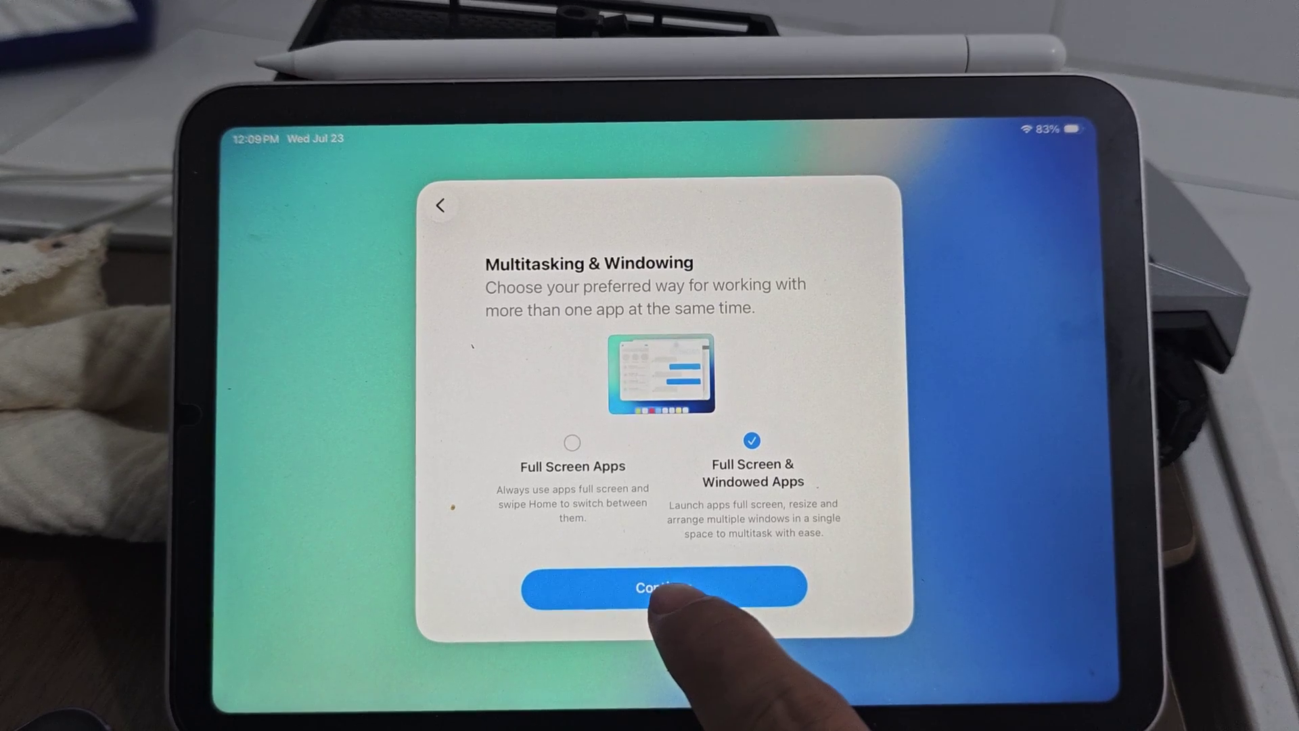
left_click(665, 588)
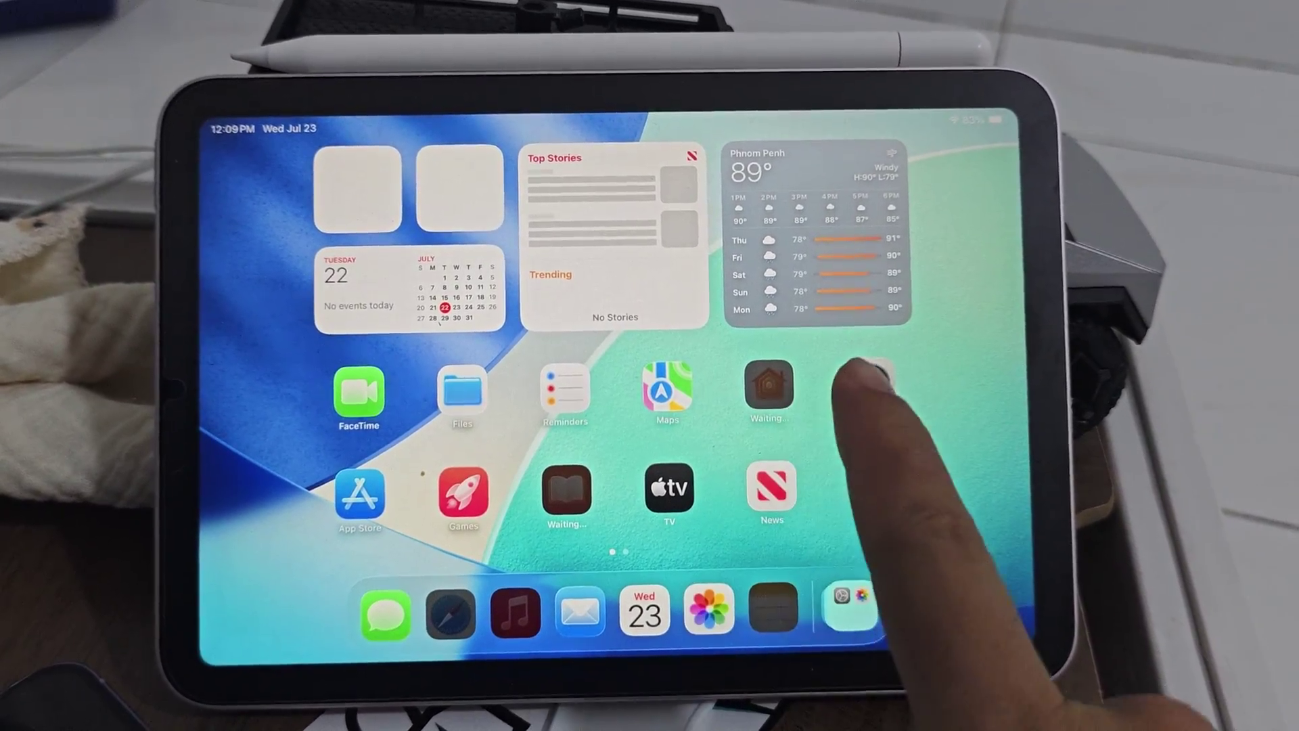
Leave the welcome screen and move to the first Home Screen page.
left_click_drag(870, 420, 554, 577)
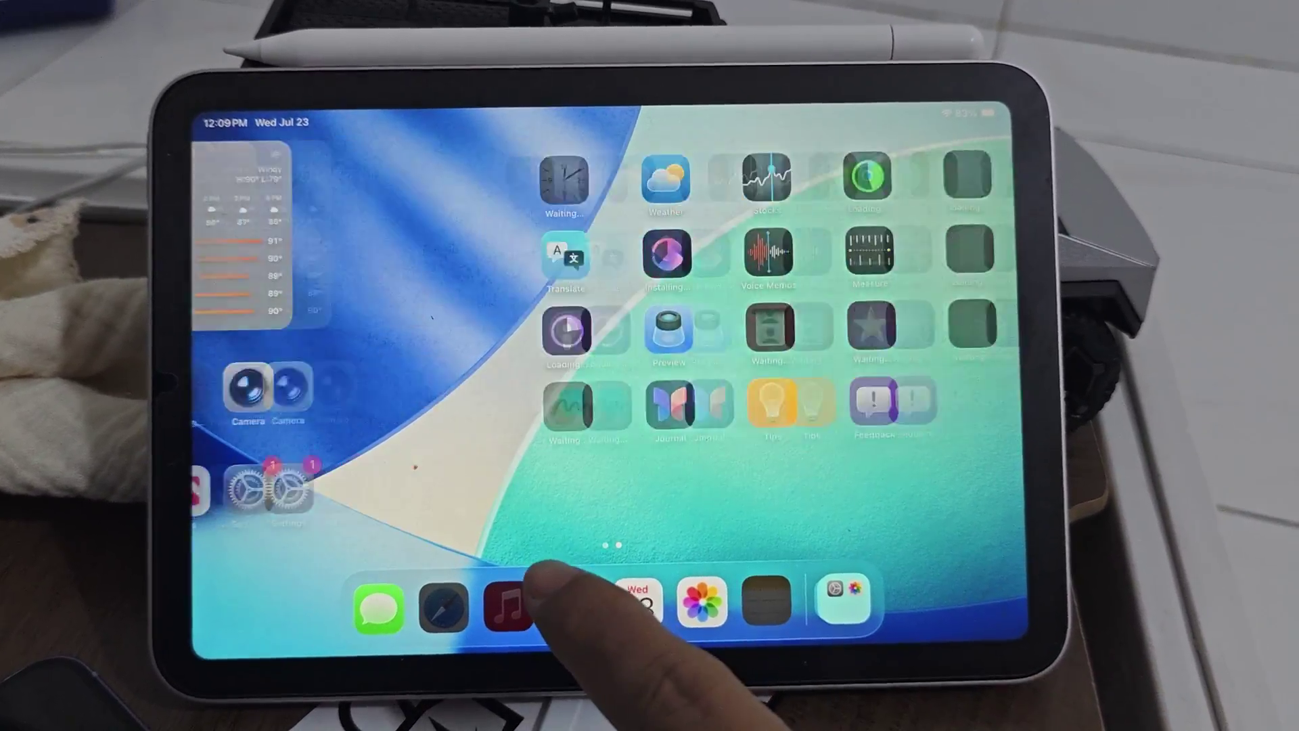
left_click_drag(673, 406, 1103, 436)
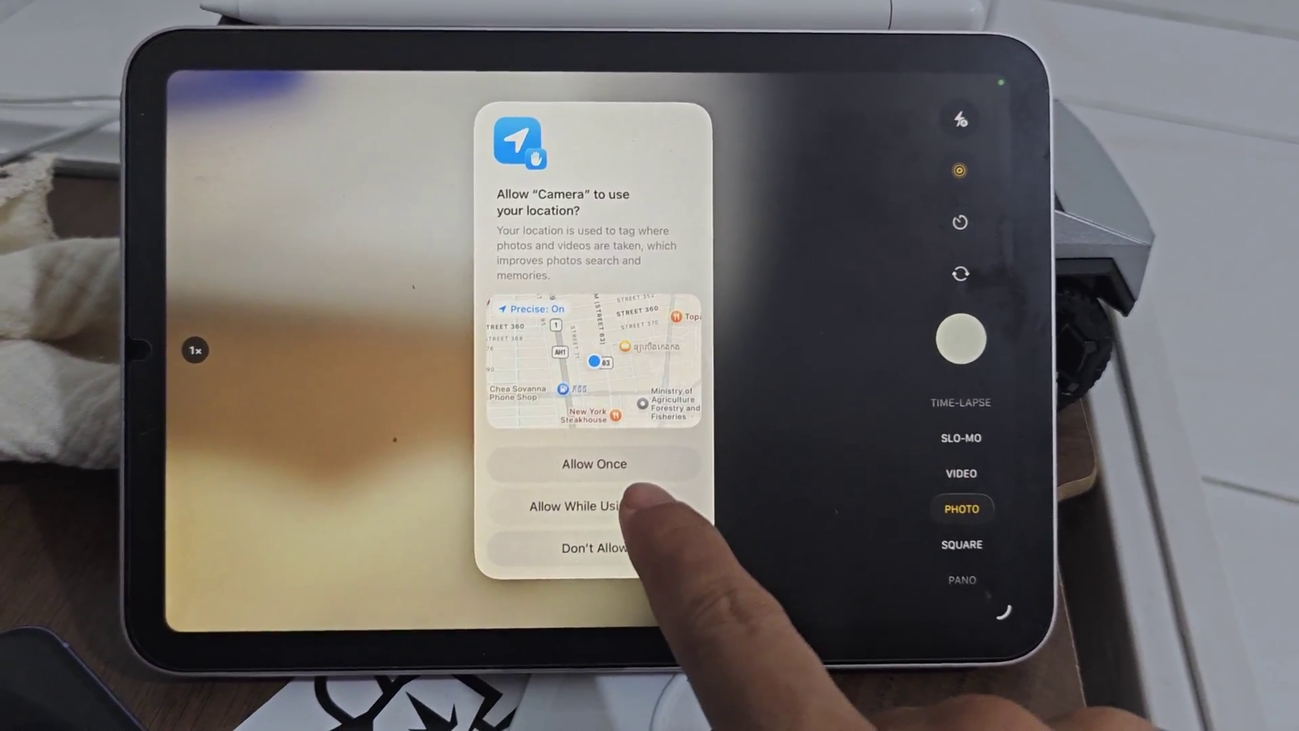
Dismiss the location prompt, focus the camera, switch to VIDEO and back to PHOTO, then go home.
left_click(609, 505)
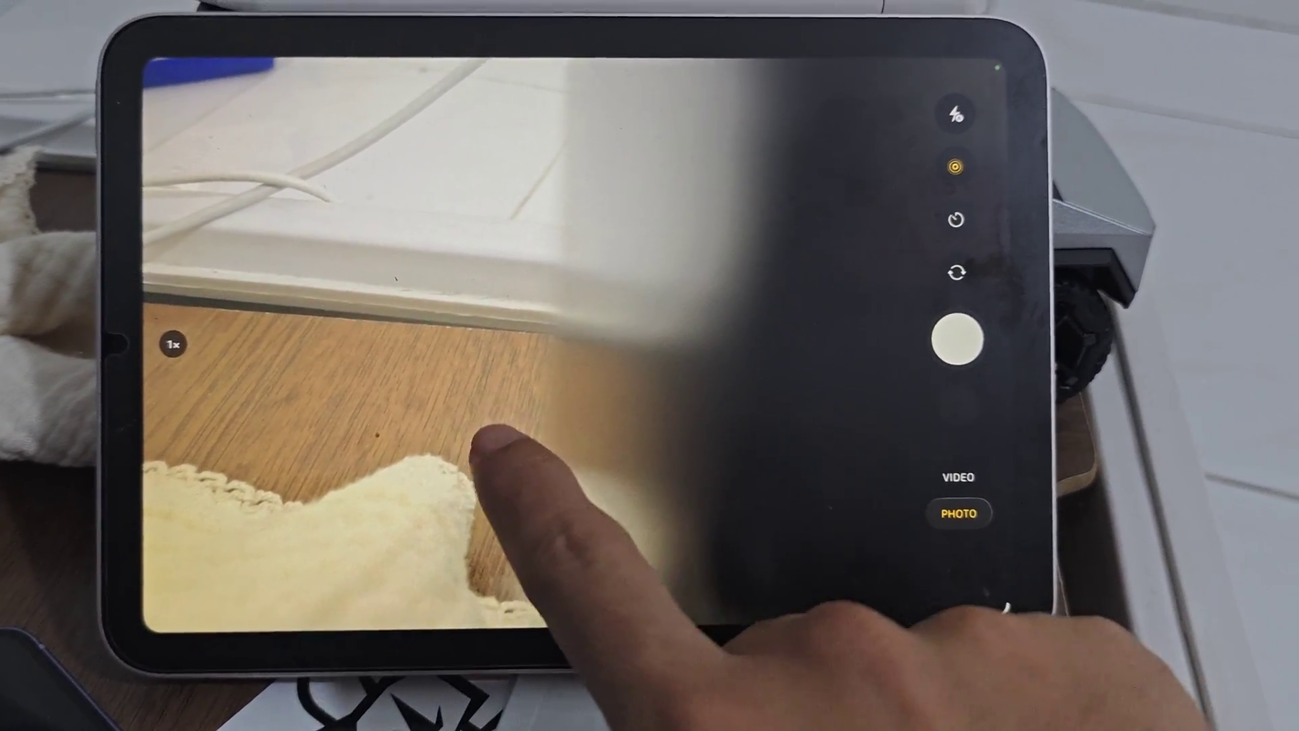
left_click(490, 444)
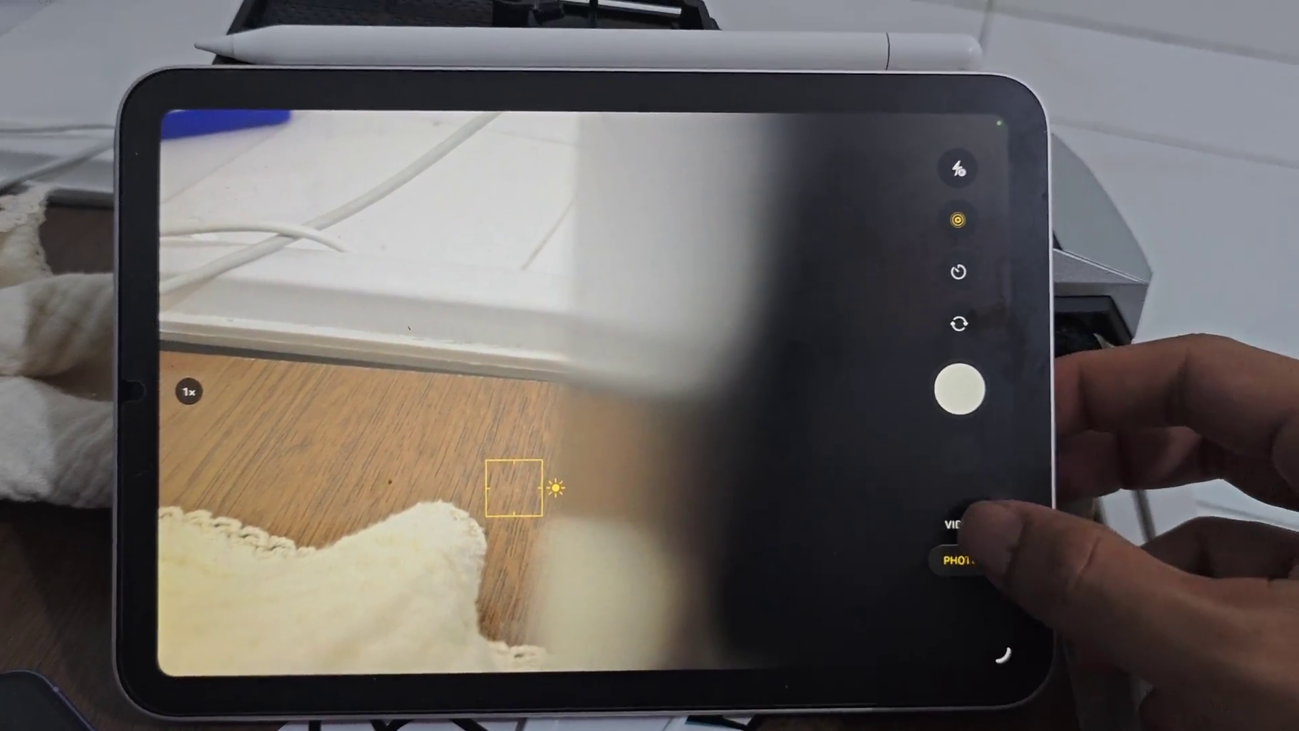
left_click(958, 477)
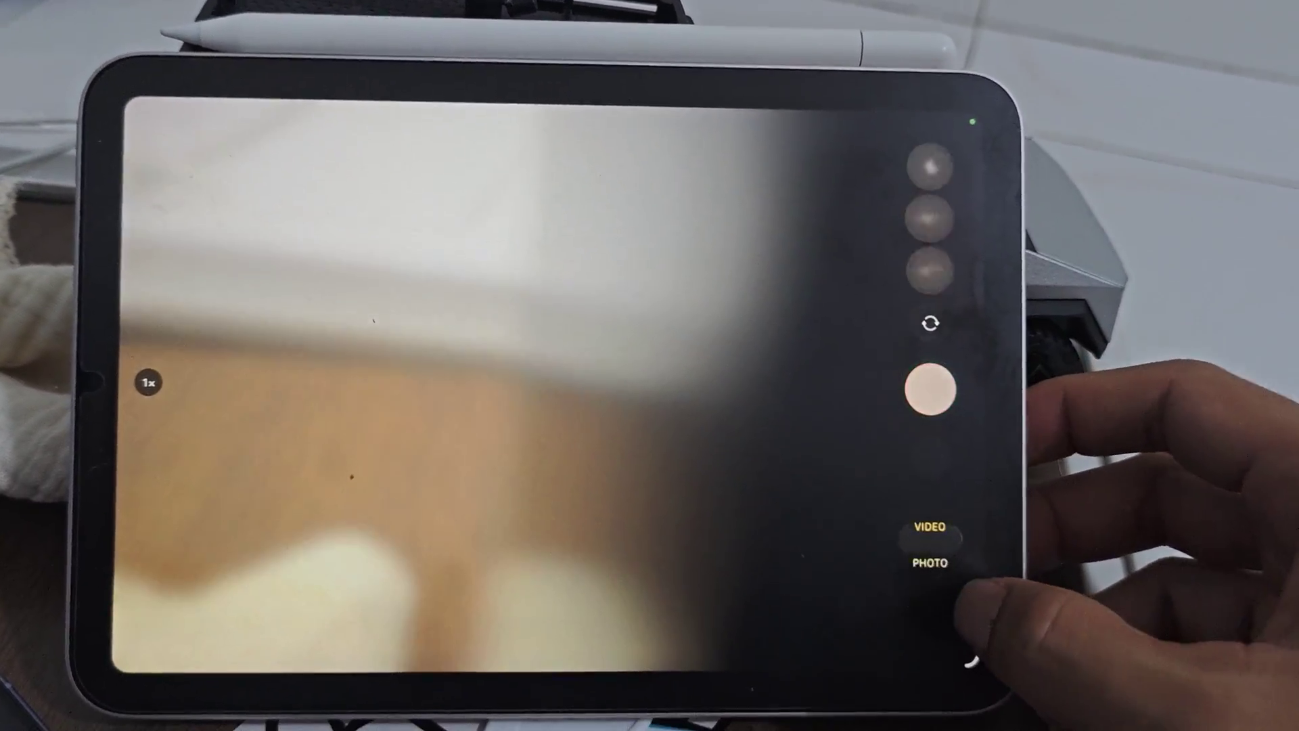
left_click(929, 563)
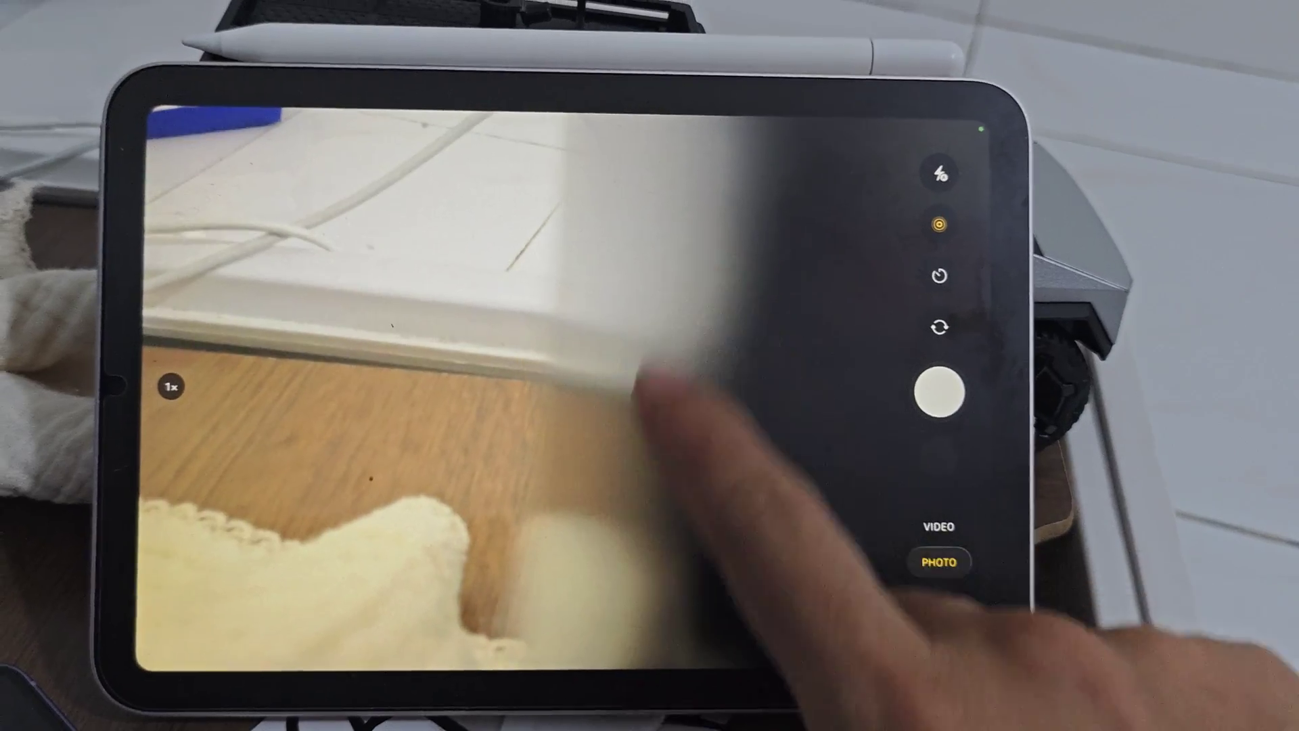
left_click_drag(651, 660, 650, 406)
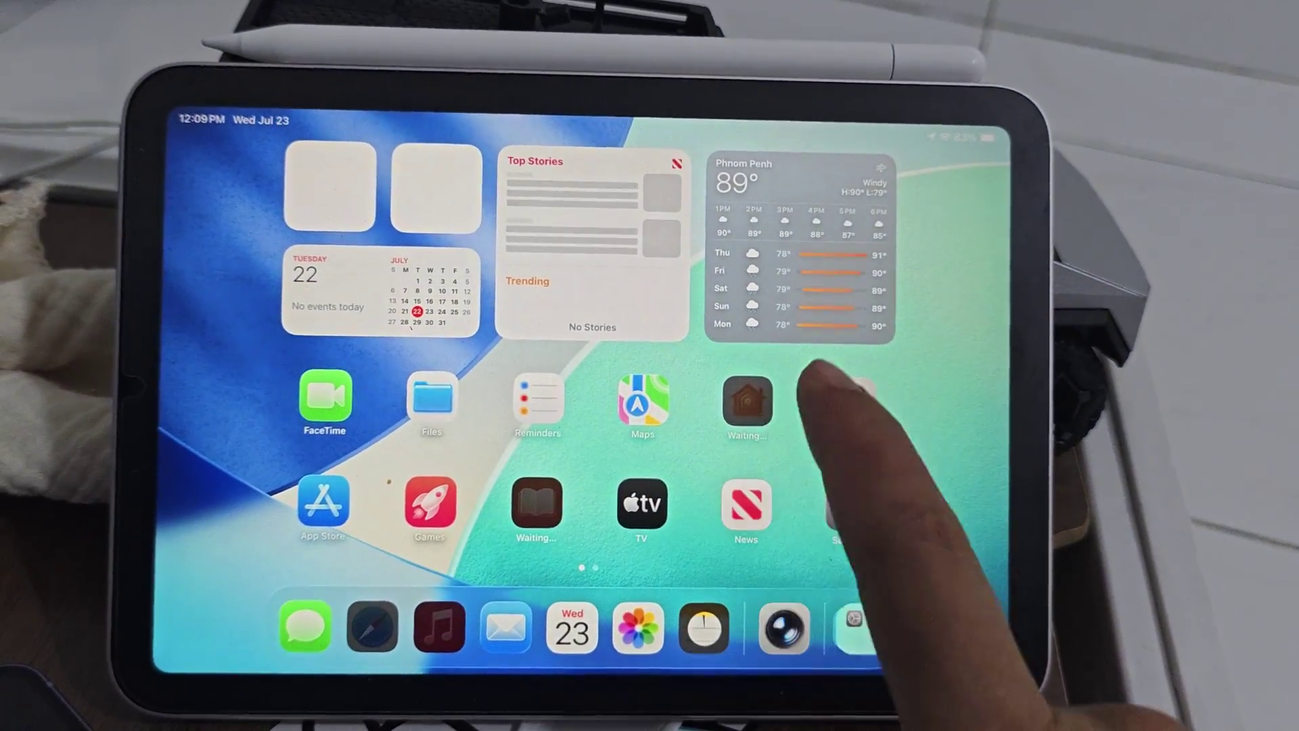
mouse_move(826, 391)
left_mouse_down()
mouse_move(584, 487)
mouse_move(1157, 548)
left_mouse_up()
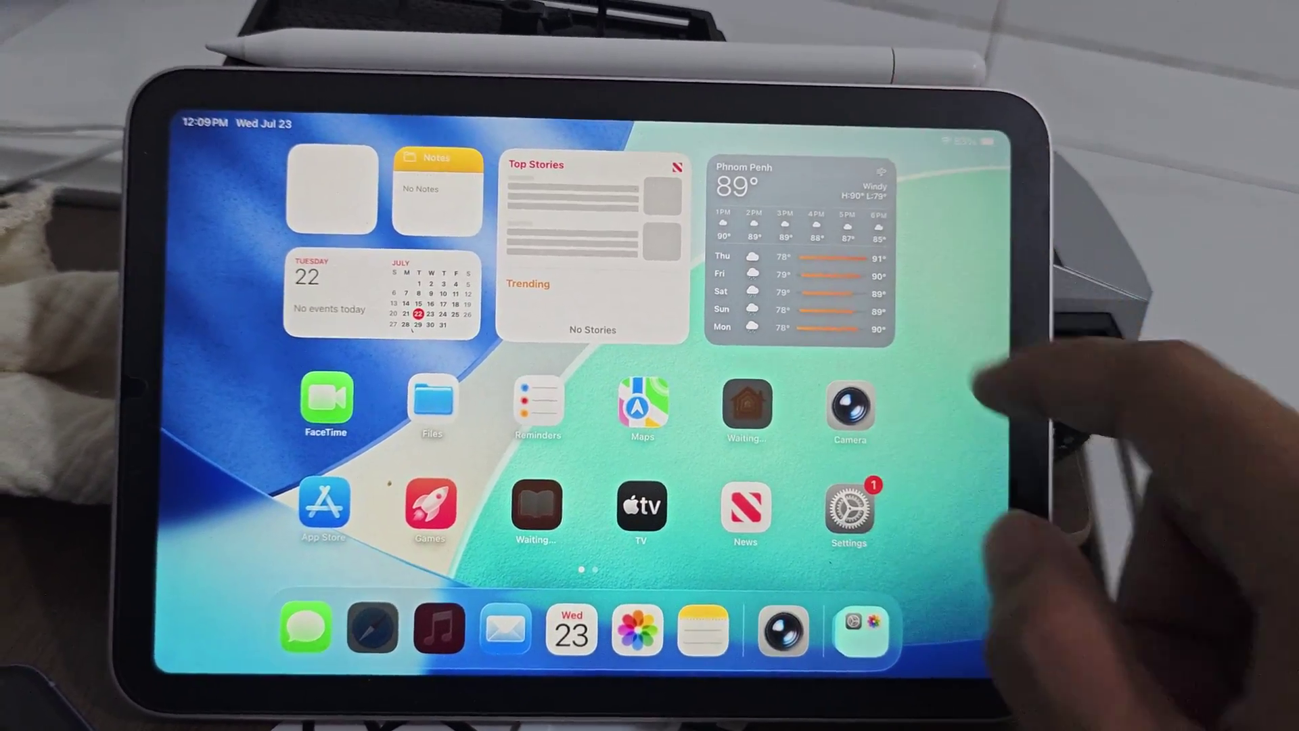
left_click_drag(975, 132, 974, 406)
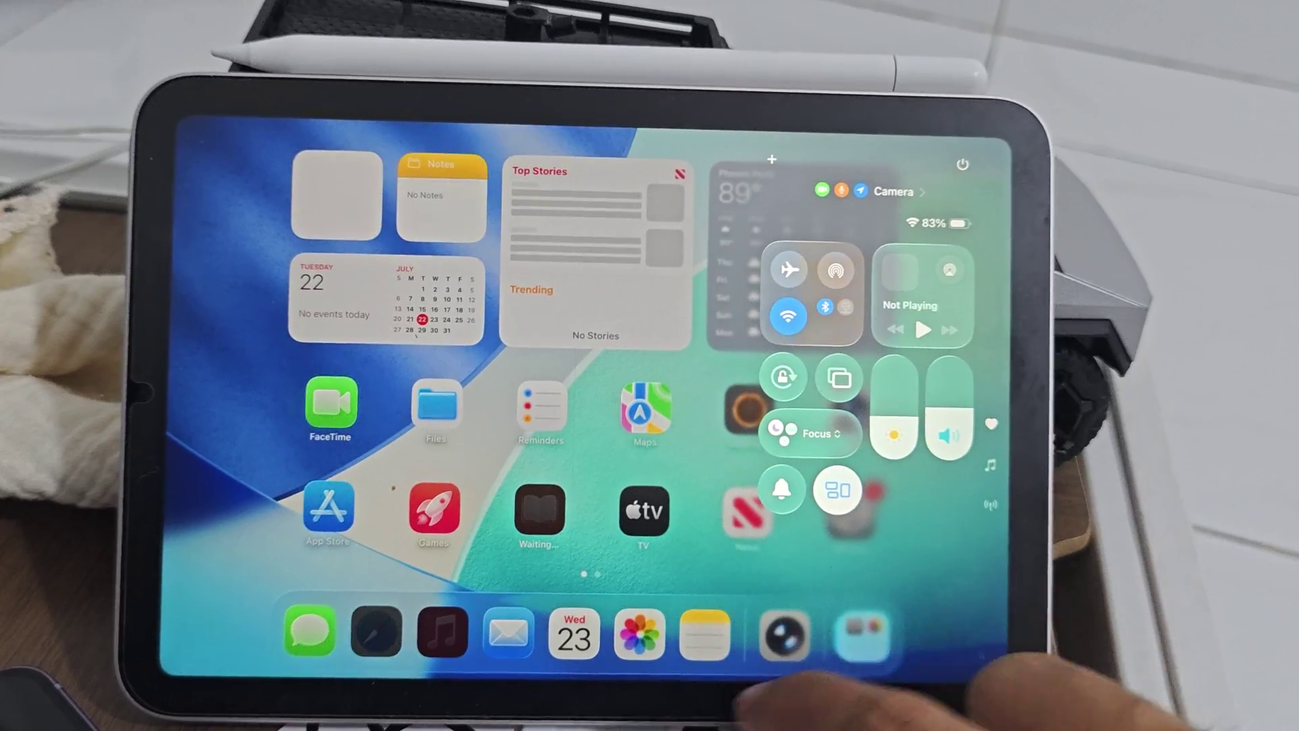
left_click(629, 660)
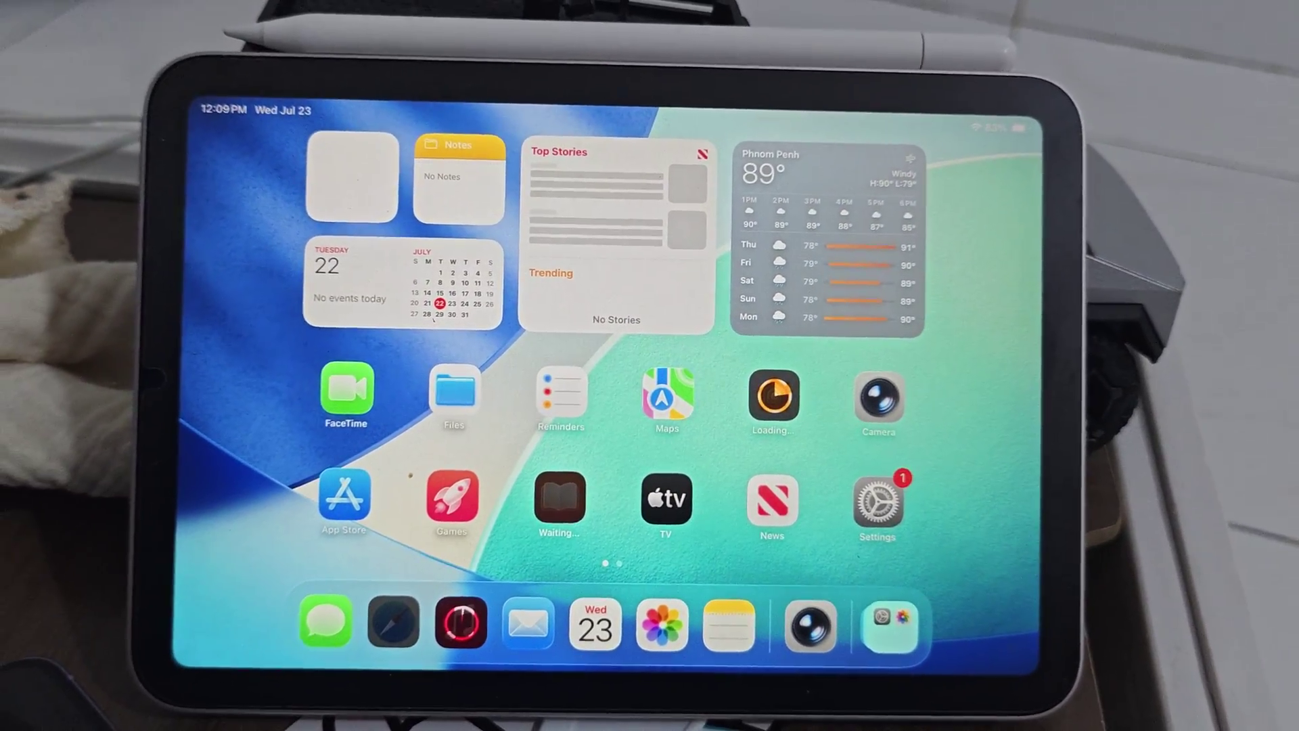